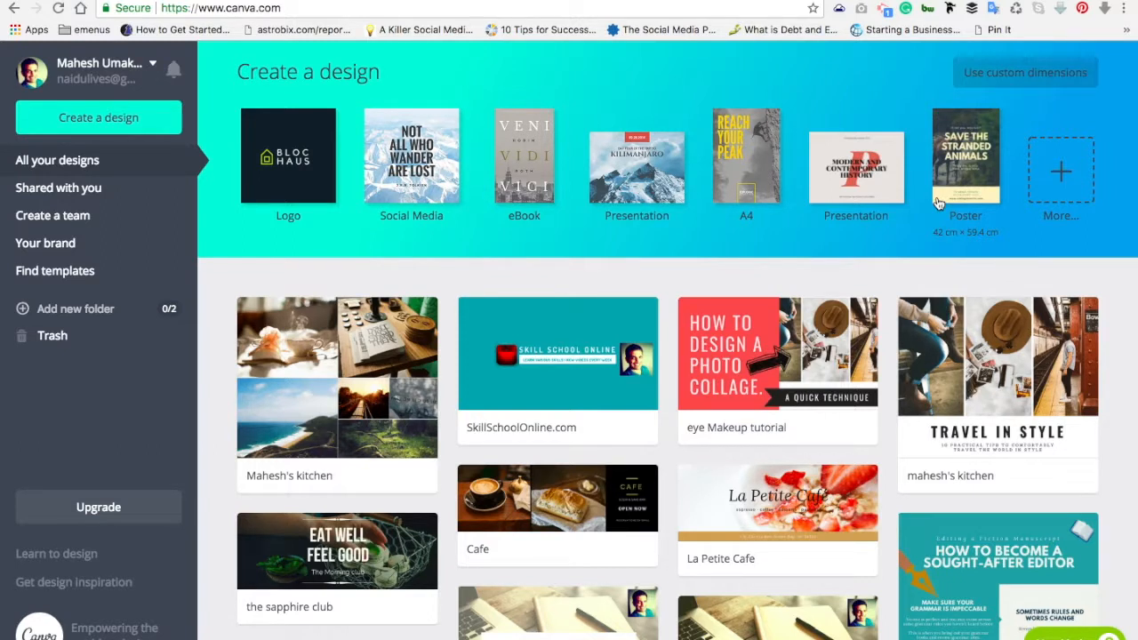
# Step: Open the Create a design catalogue and browse its categories back up to Blogging & eBooks
pyautogui.click(113, 121)
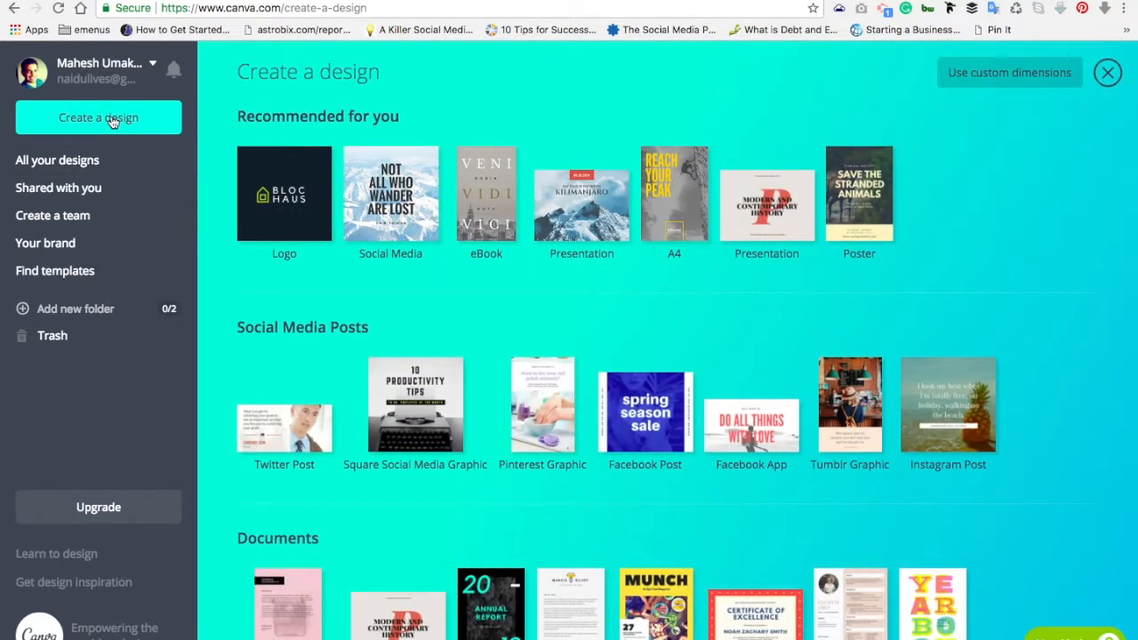
pyautogui.scroll(-7, 653, 356)
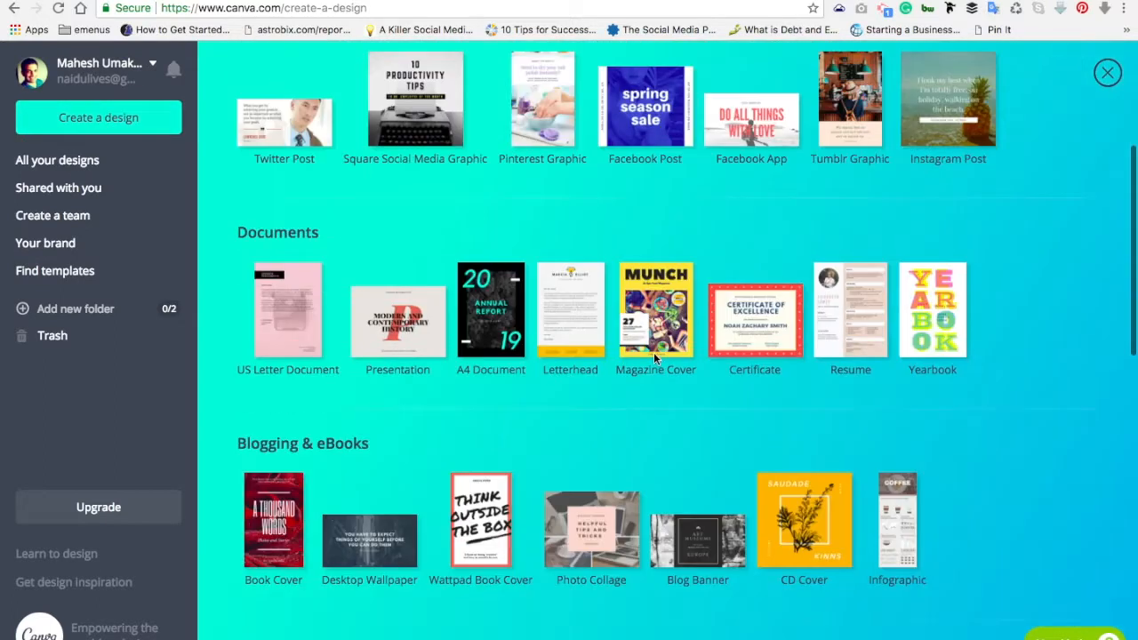
pyautogui.scroll(-5, 654, 359)
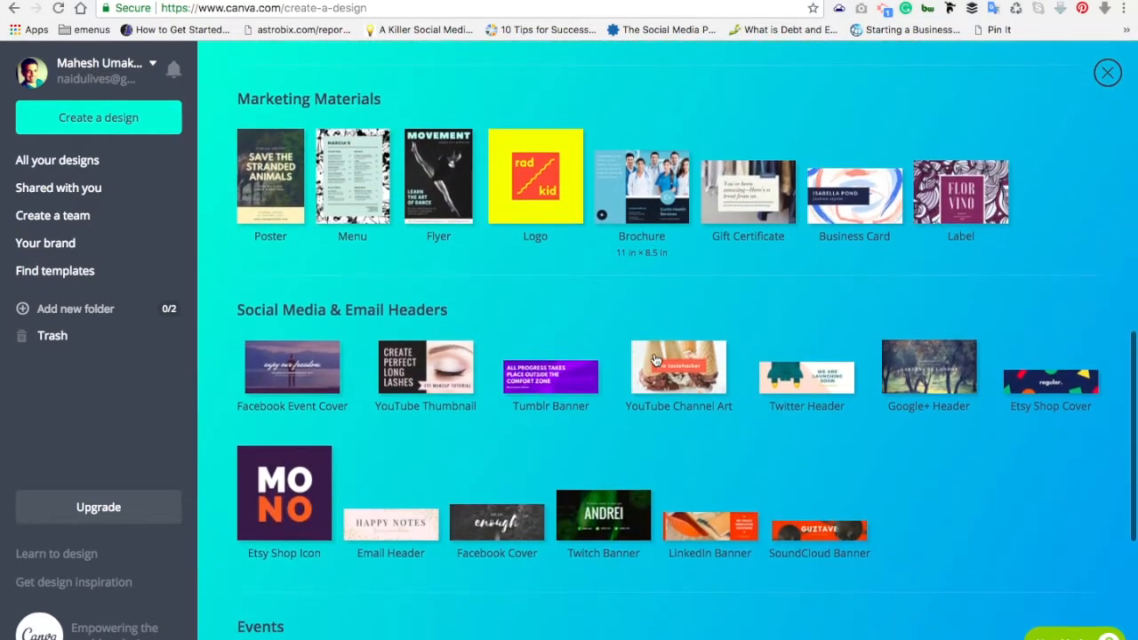
pyautogui.scroll(-3, 654, 359)
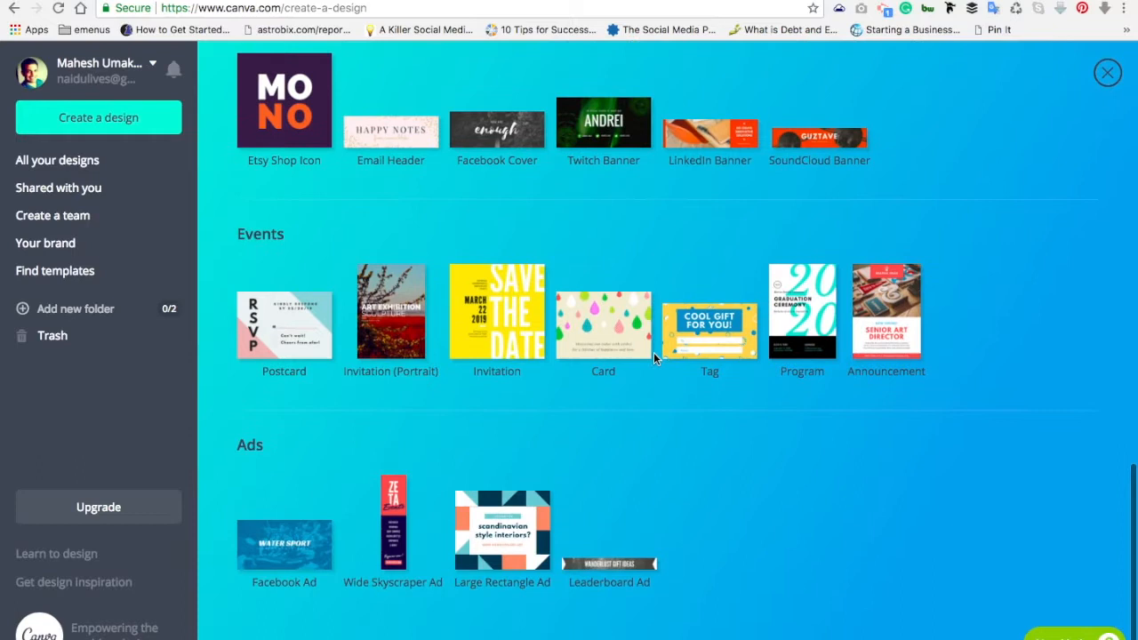
pyautogui.scroll(7, 654, 359)
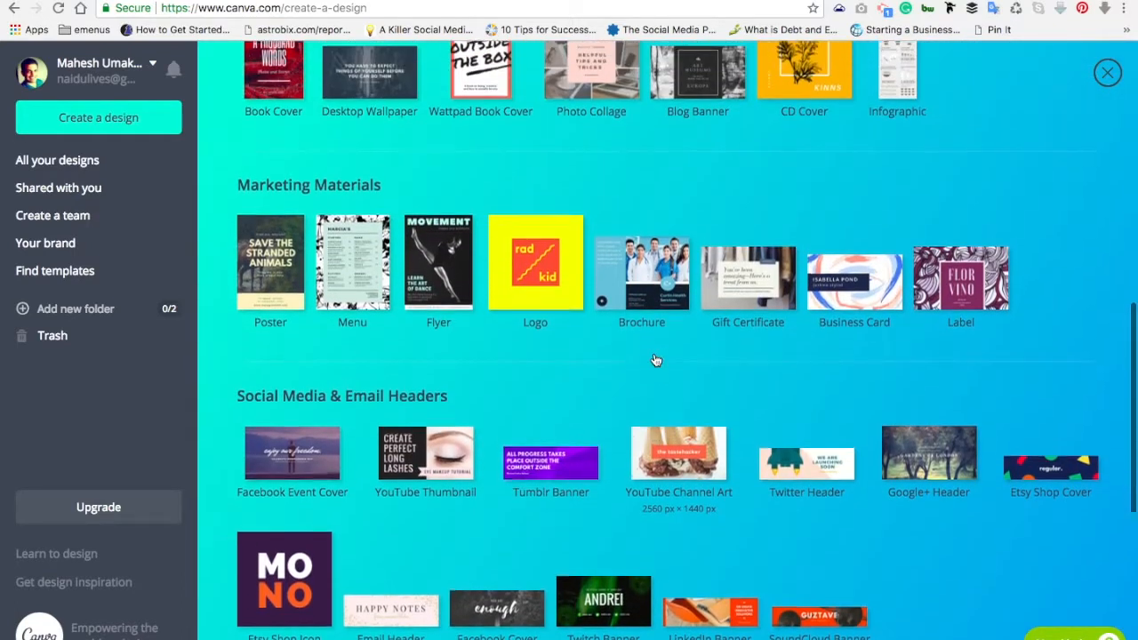
pyautogui.scroll(2, 654, 356)
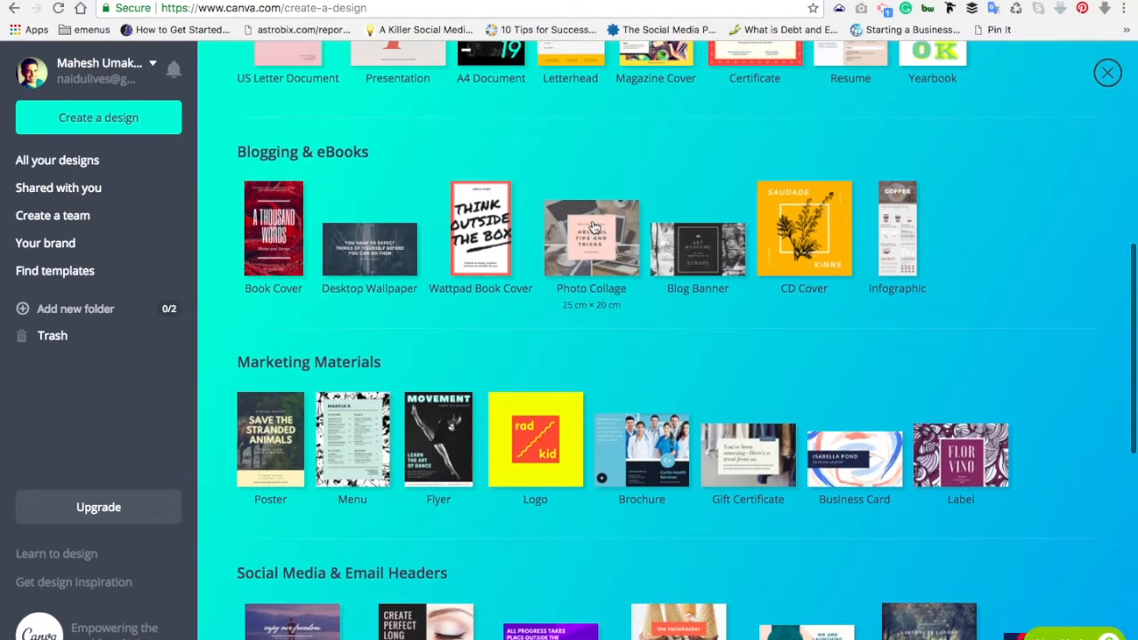
# Step: Create a blank Photo Collage design and browse the free collage layouts
pyautogui.click(595, 240)
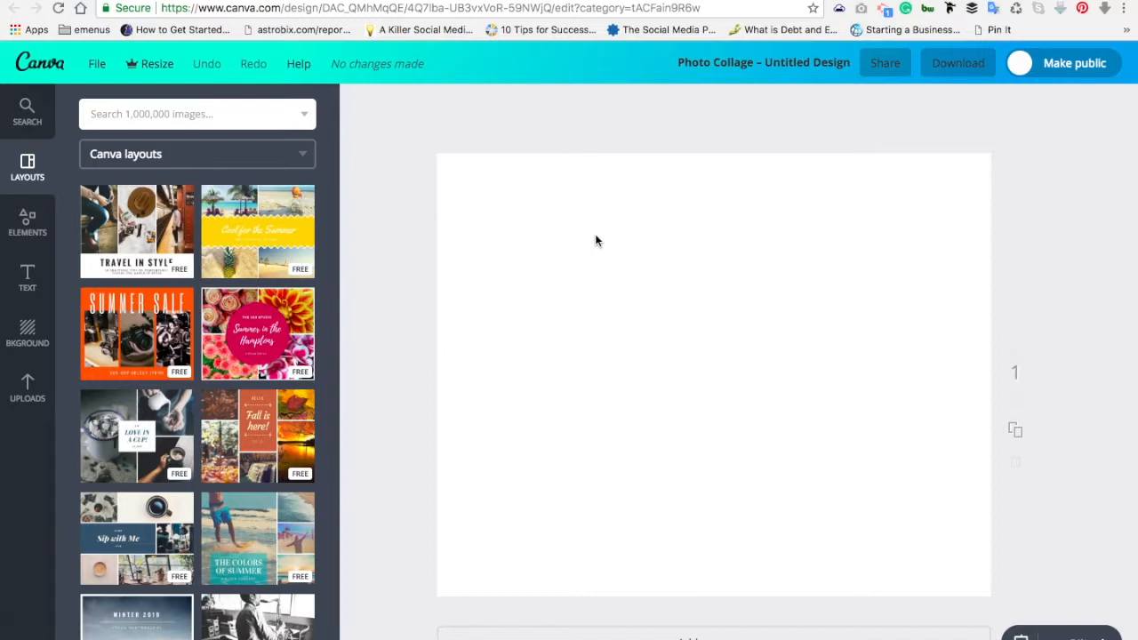
pyautogui.scroll(-5, 304, 391)
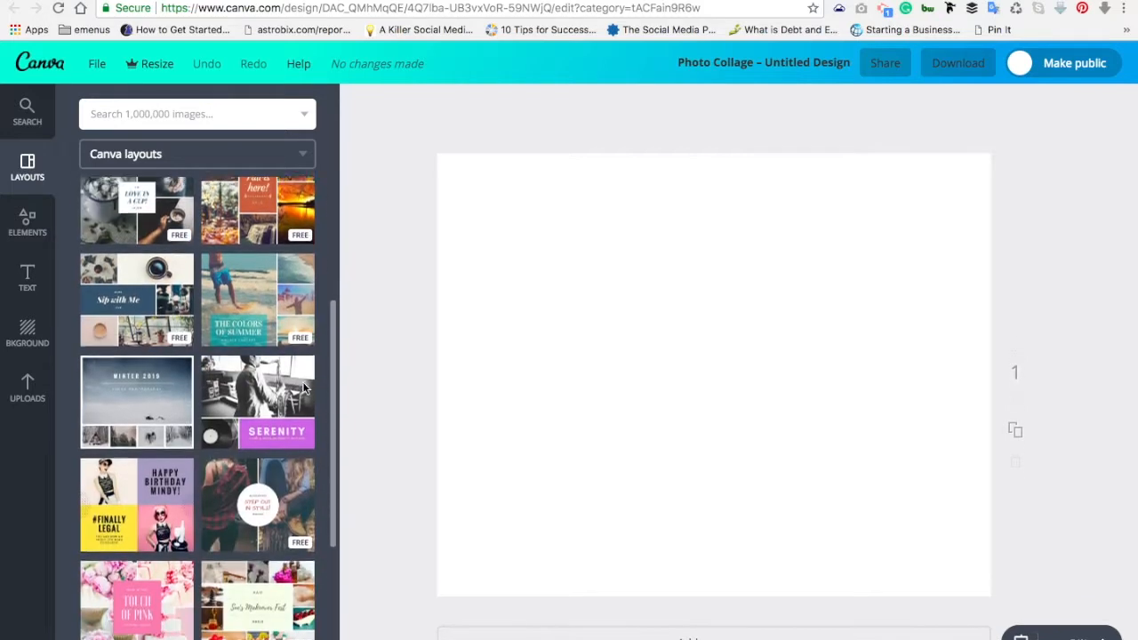
pyautogui.scroll(-3, 304, 392)
pyautogui.scroll(-1, 305, 391)
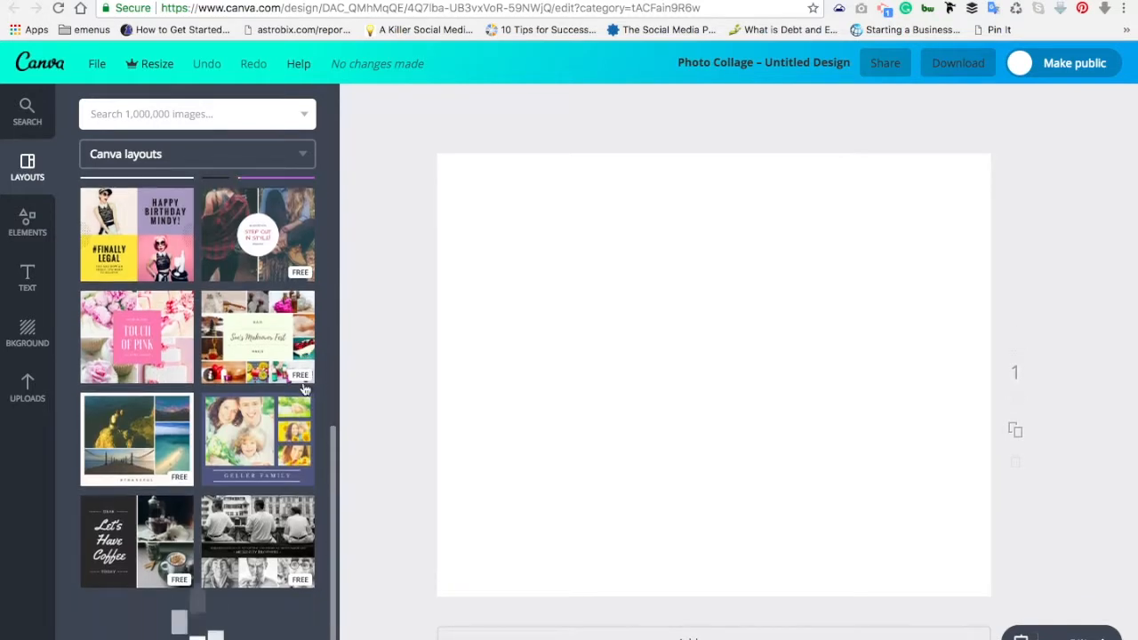
pyautogui.scroll(7, 304, 391)
pyautogui.scroll(3, 304, 390)
pyautogui.scroll(-1, 304, 387)
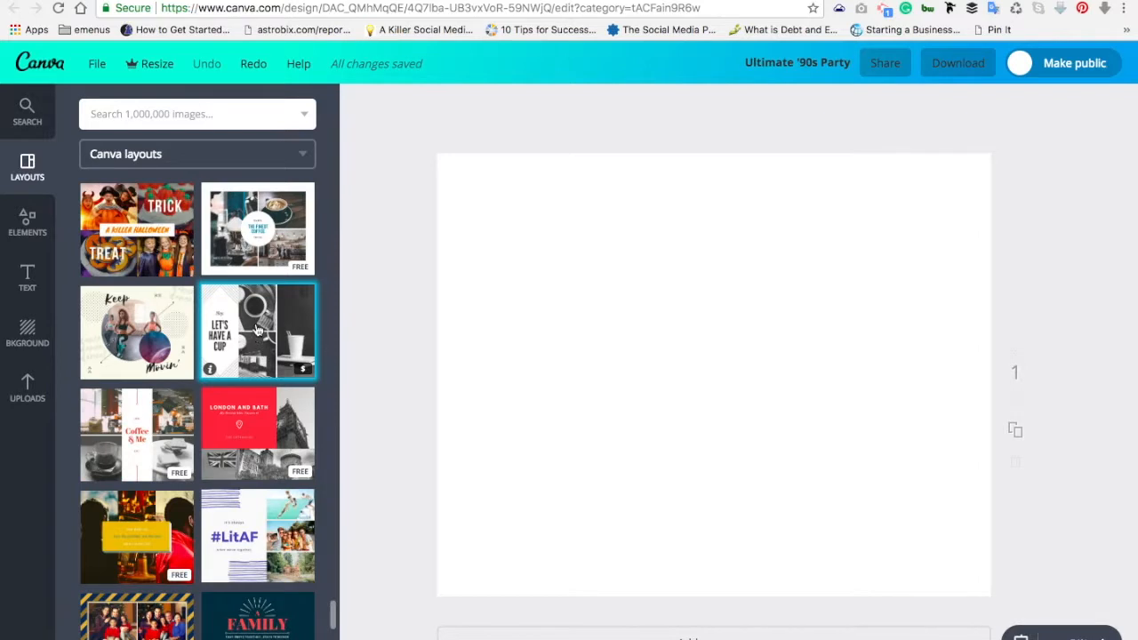
# Step: Apply the 'Let's Have a Cup' layout and inspect its line graphics, headline and photo grid
pyautogui.click(257, 330)
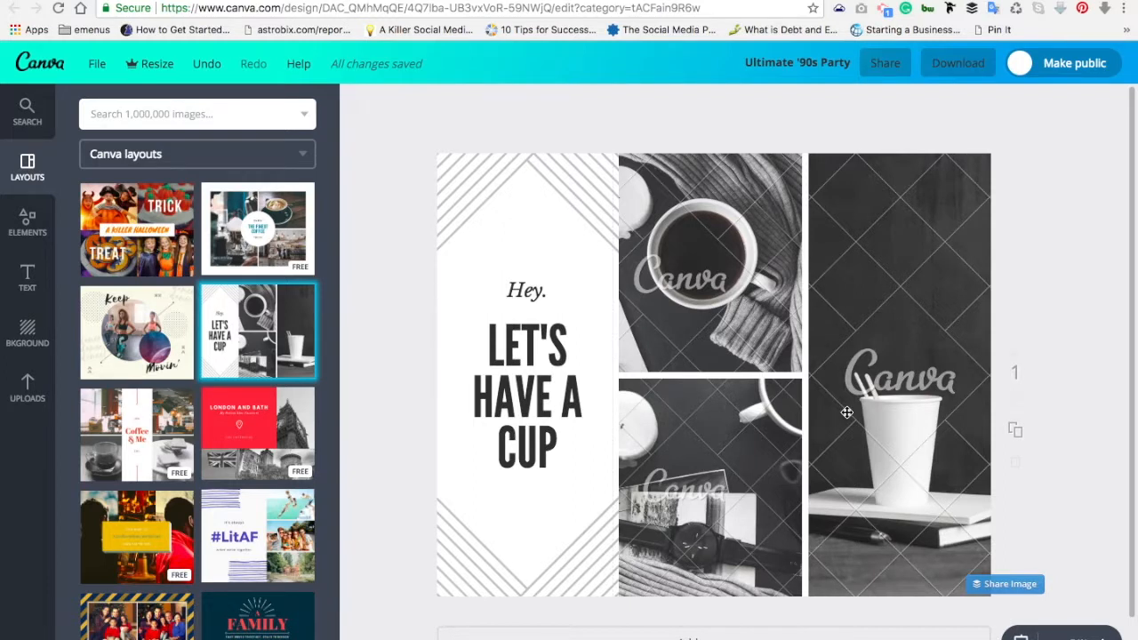
pyautogui.click(551, 511)
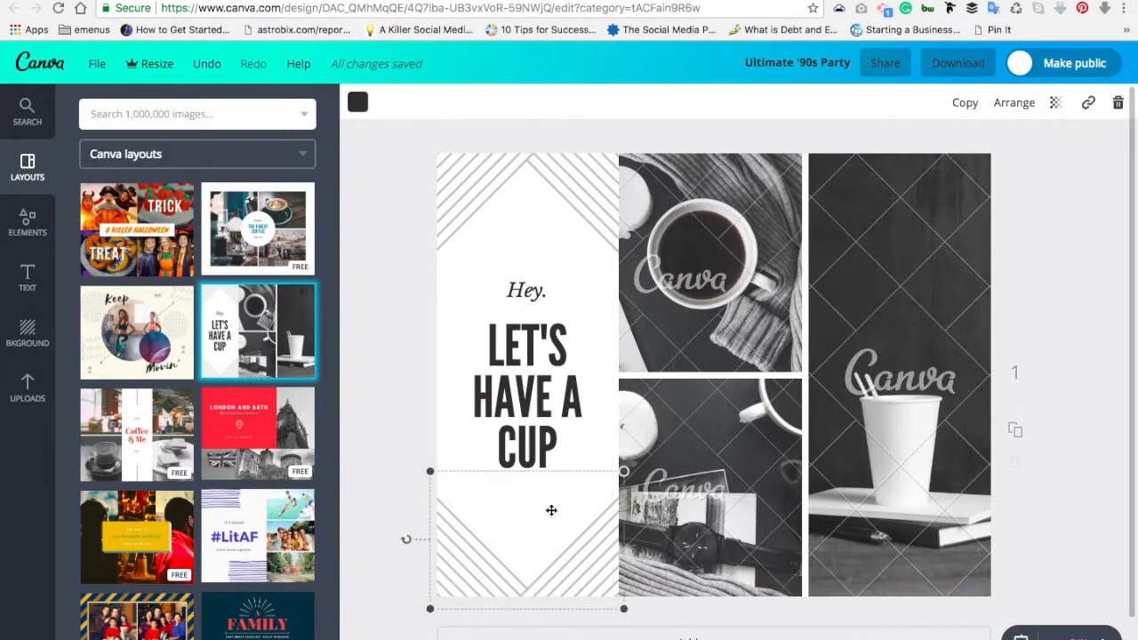
pyautogui.click(585, 267)
pyautogui.click(571, 373)
pyautogui.click(596, 226)
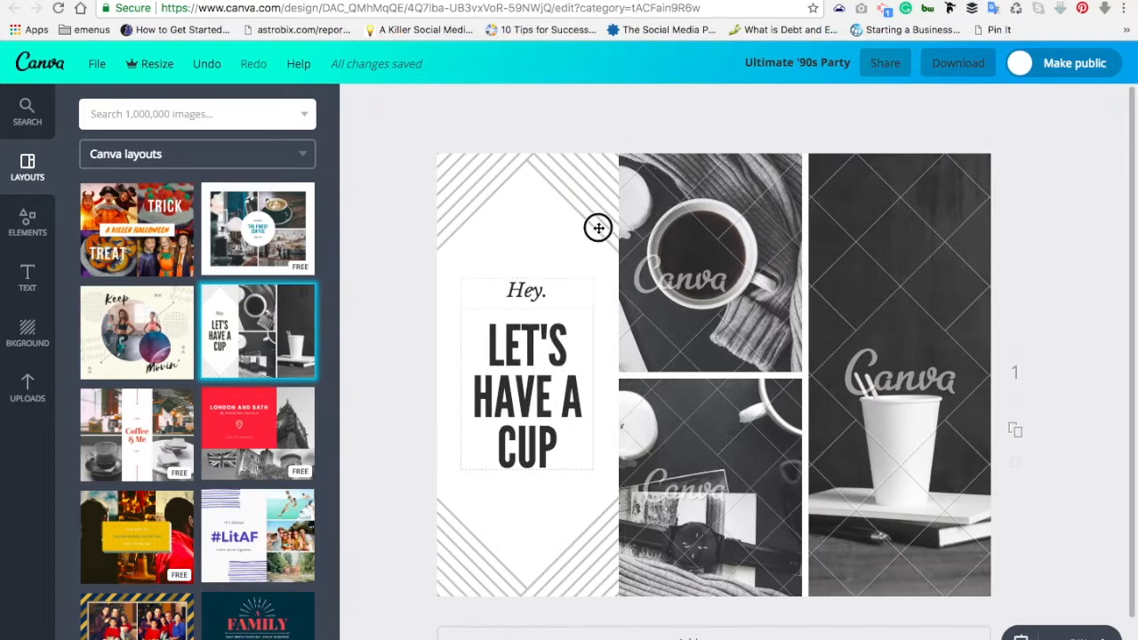
pyautogui.click(444, 416)
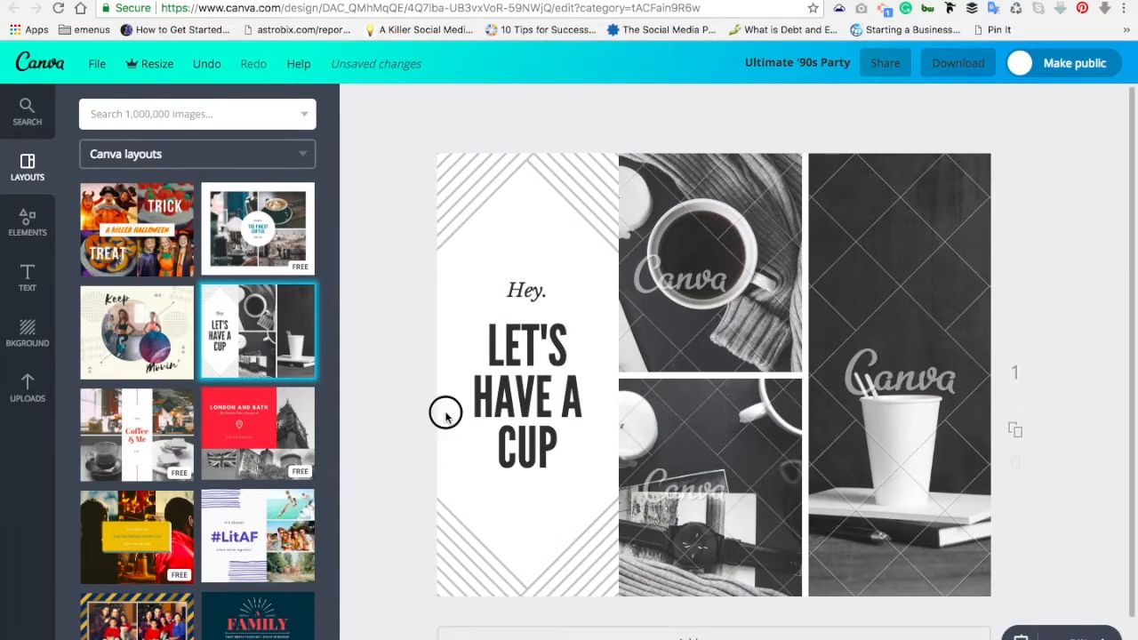
pyautogui.click(479, 565)
pyautogui.click(569, 229)
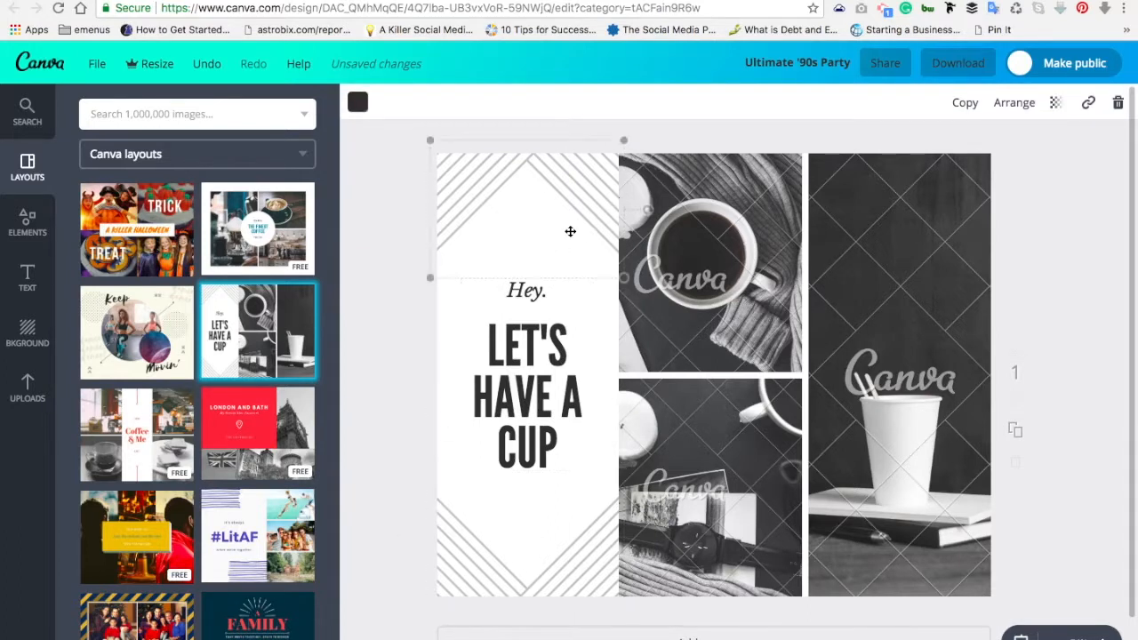
pyautogui.click(687, 282)
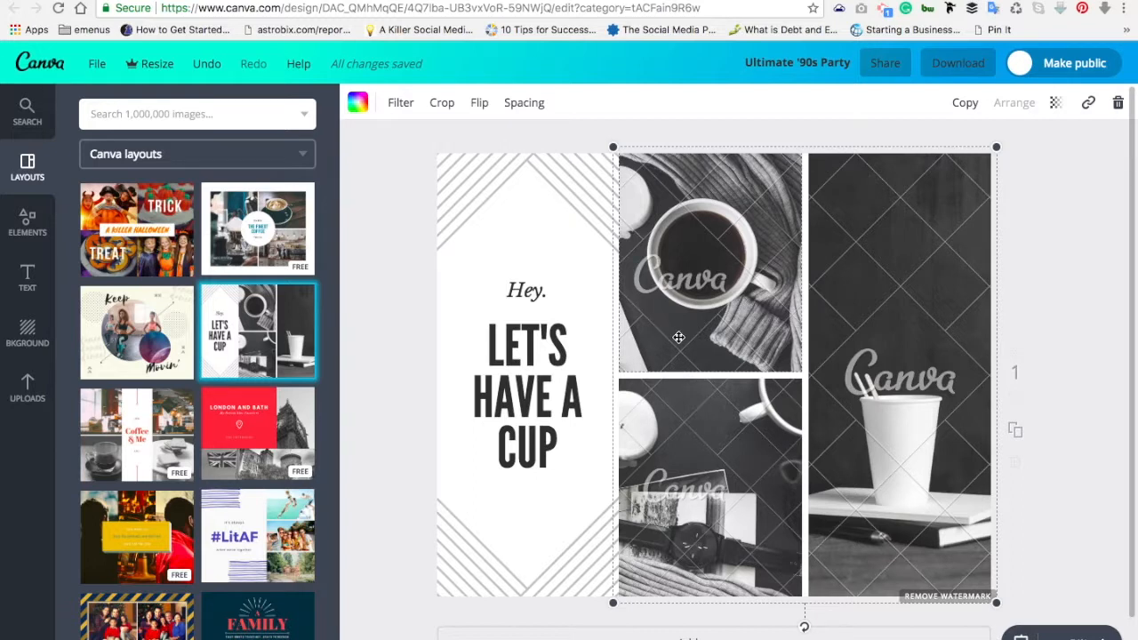
# Step: Clear the photos from the top-middle, lower-middle and right collage cells
pyautogui.press('super+z')
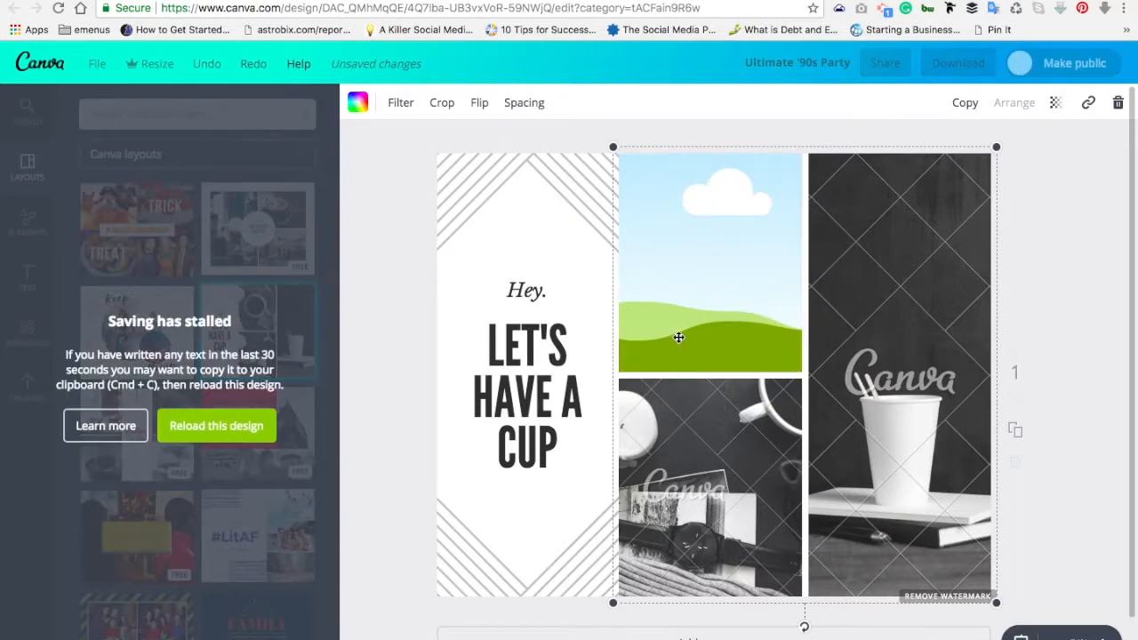
pyautogui.press('super+z')
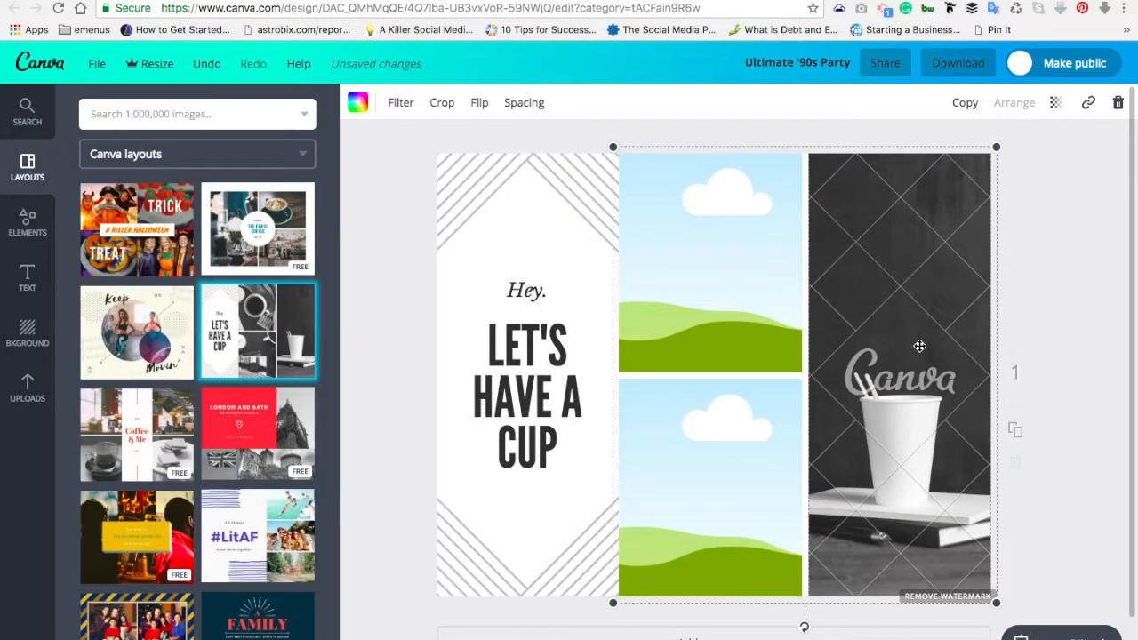
pyautogui.press('super+z')
# Step: Inspect the stripe graphics and headline text, ending with the photo grid selected
pyautogui.click(541, 168)
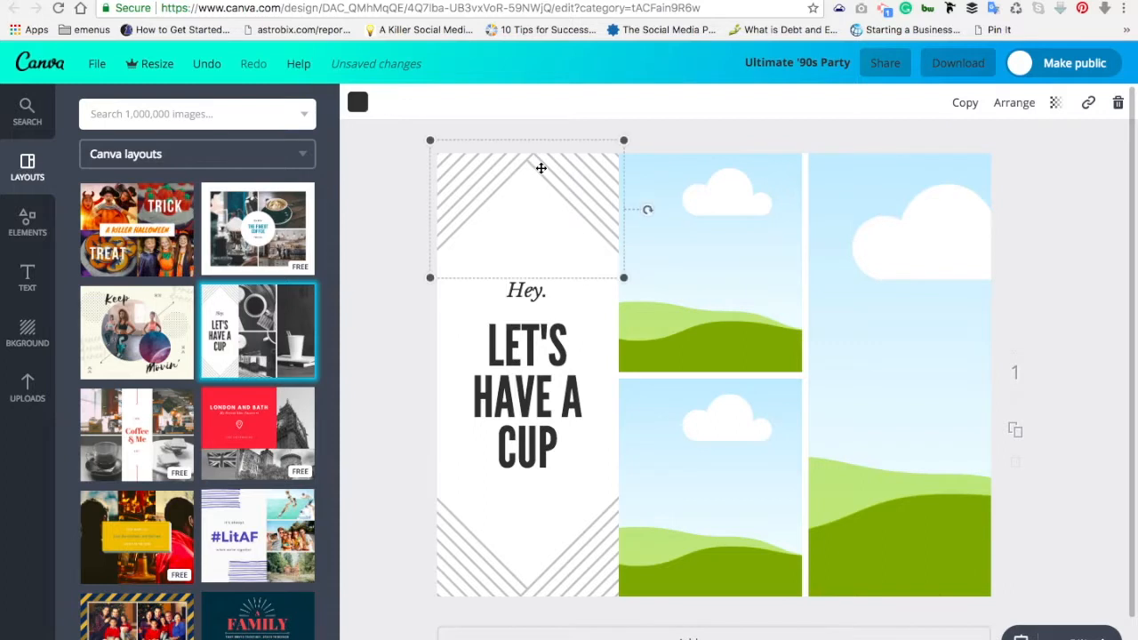
pyautogui.click(508, 543)
pyautogui.click(515, 212)
pyautogui.click(513, 418)
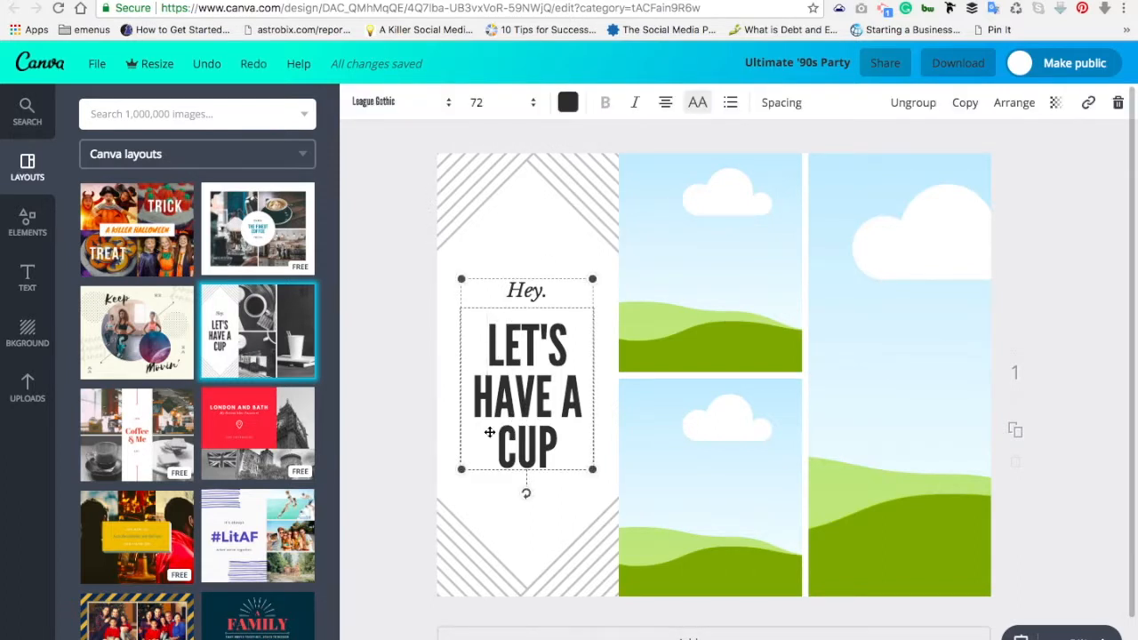
pyautogui.click(670, 311)
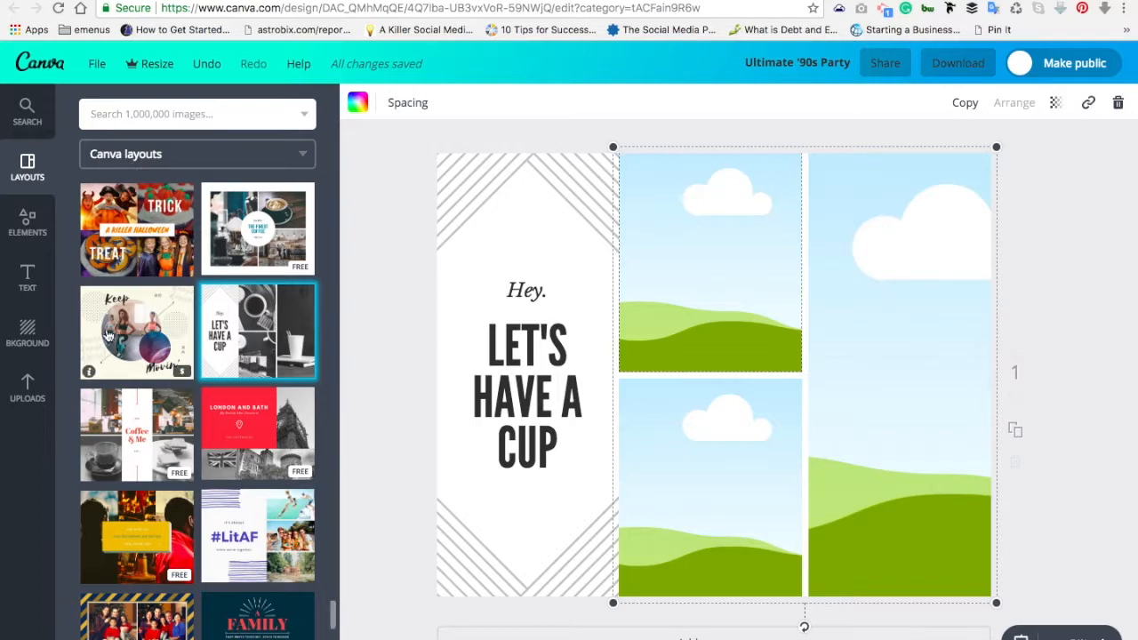
# Step: Place a free salad-bowl photo from Elements into the upper photo cell
pyautogui.click(32, 218)
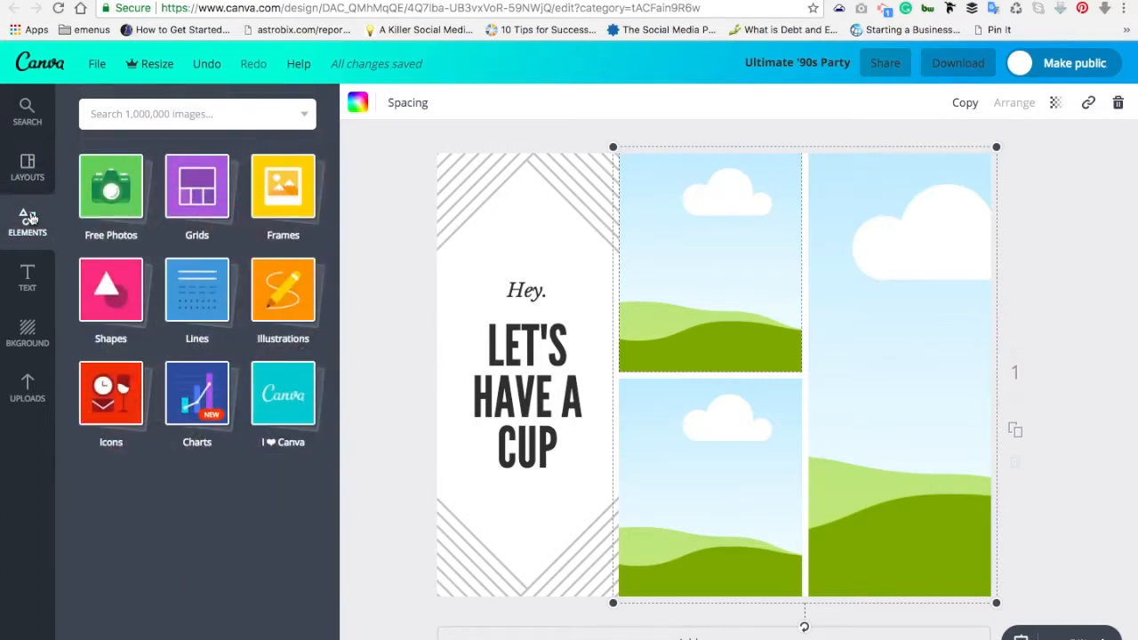
pyautogui.click(105, 190)
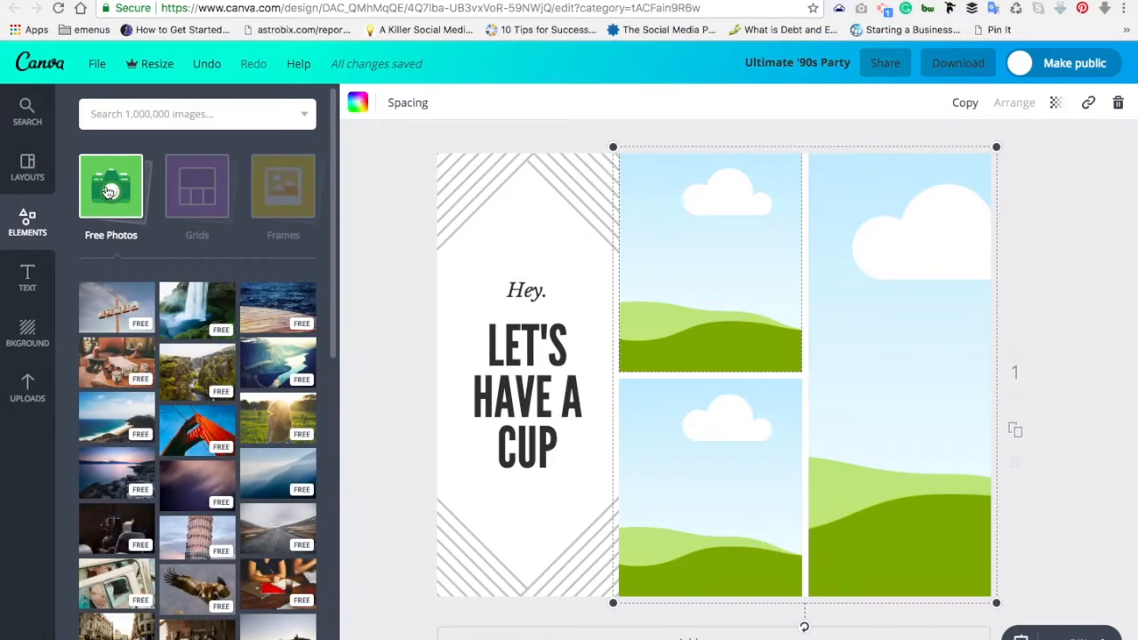
pyautogui.scroll(-5, 156, 373)
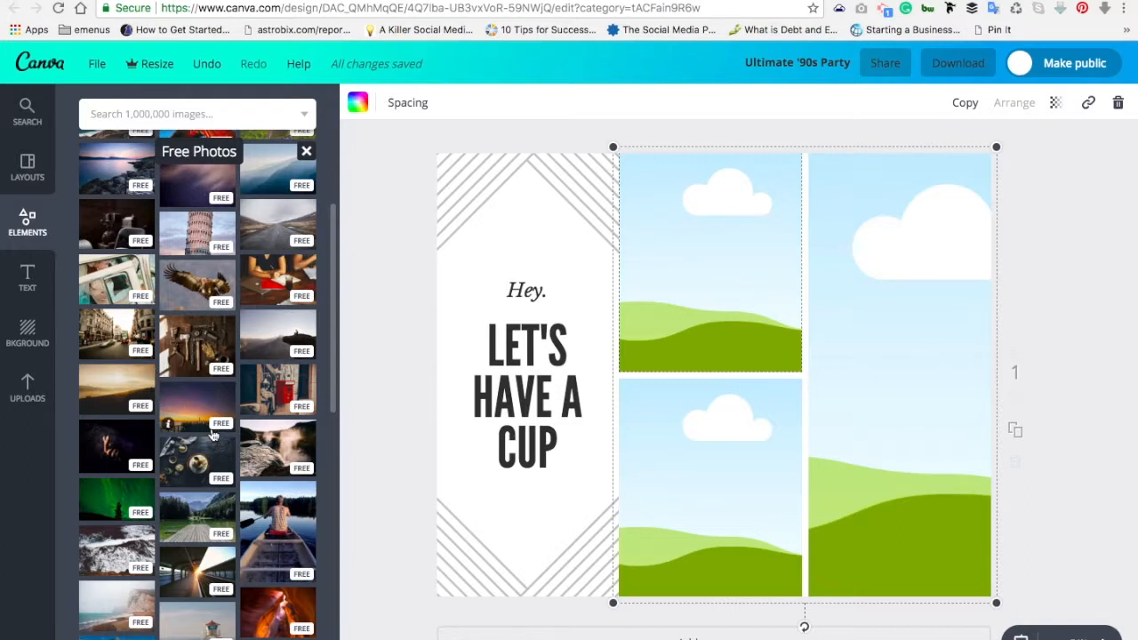
pyautogui.scroll(-8, 214, 436)
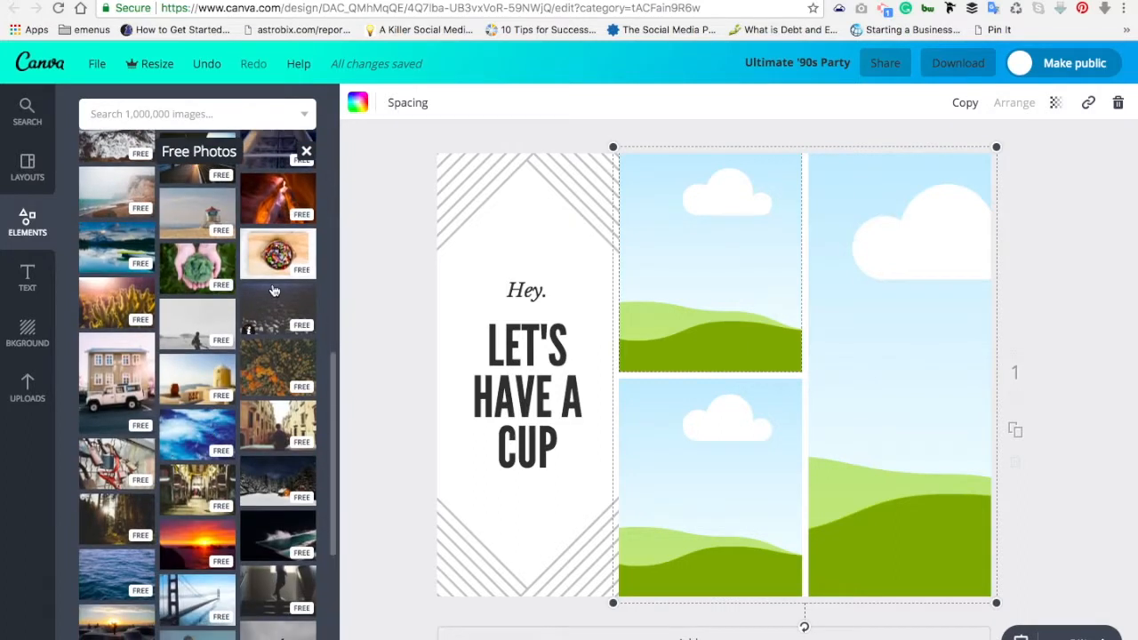
pyautogui.moveTo(280, 267); pyautogui.dragTo(701, 238)
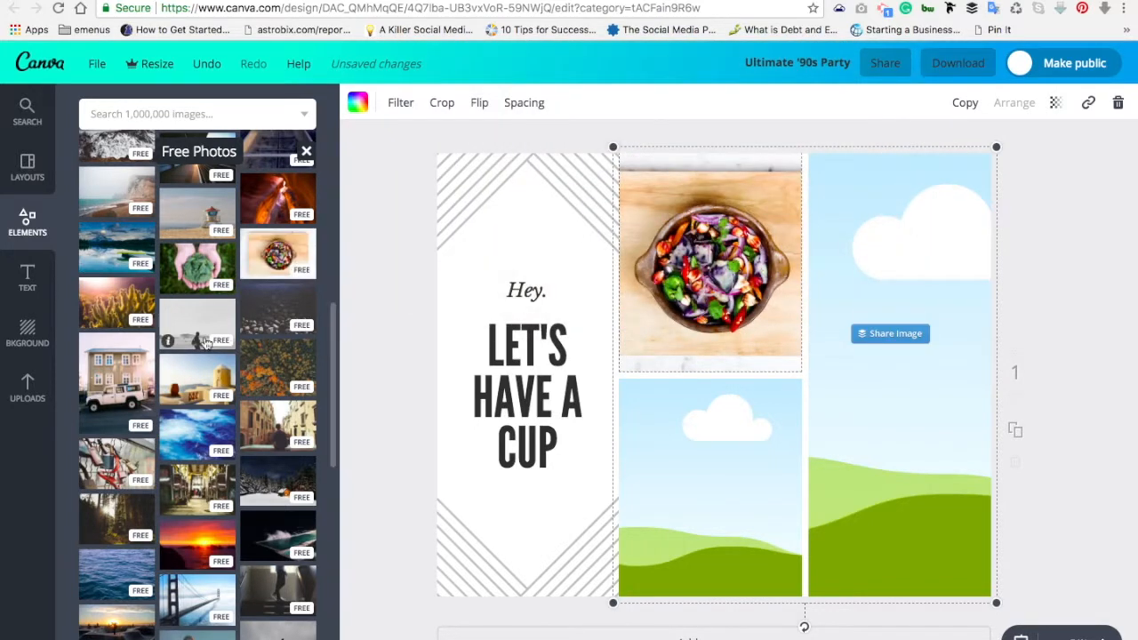
# Step: Fill the lower-middle cell with the hands-with-greenery photo and the right cell with the burger
pyautogui.moveTo(202, 263); pyautogui.dragTo(620, 399)
pyautogui.scroll(-5, 183, 360)
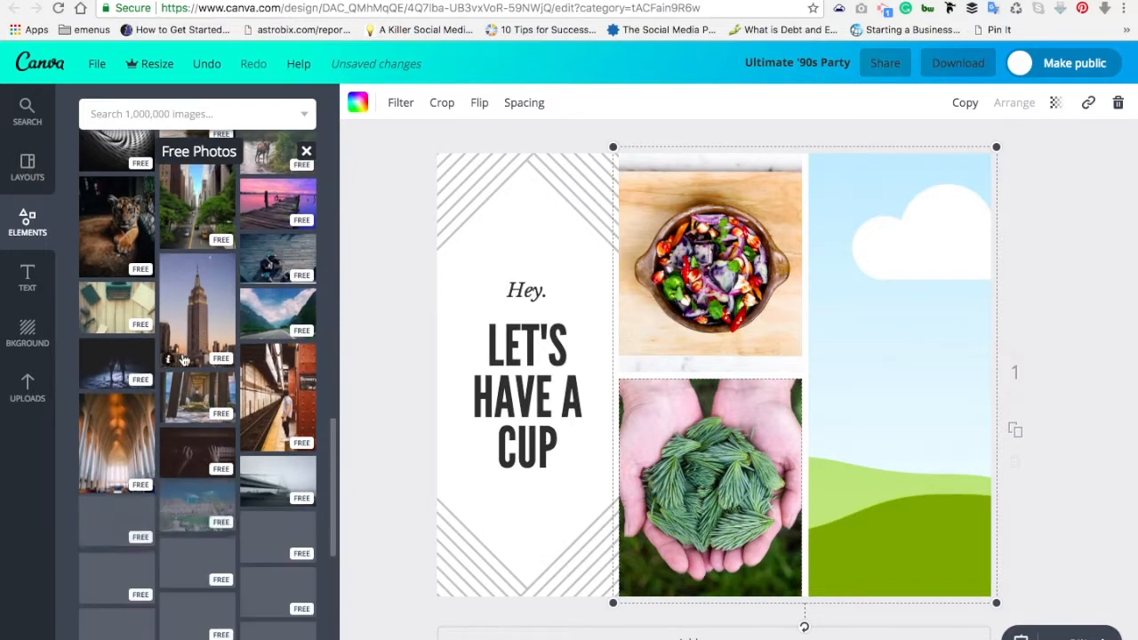
pyautogui.scroll(-3, 182, 360)
pyautogui.scroll(-2, 183, 359)
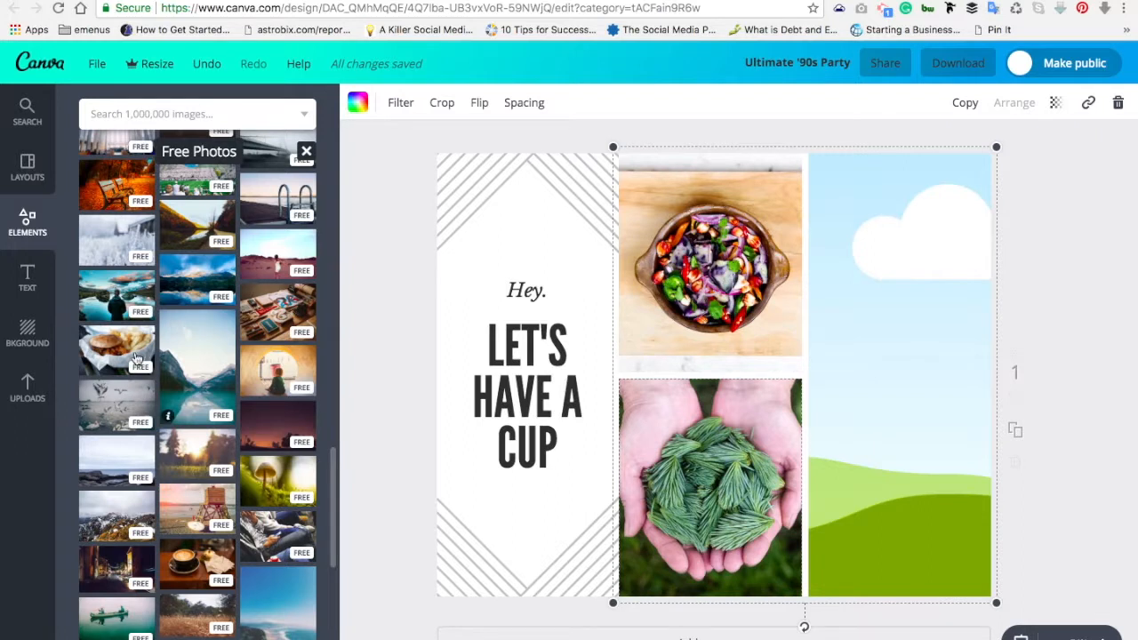
pyautogui.moveTo(117, 347); pyautogui.dragTo(841, 256)
# Step: Replace the word CUP in the headline with BITE
pyautogui.click(489, 408)
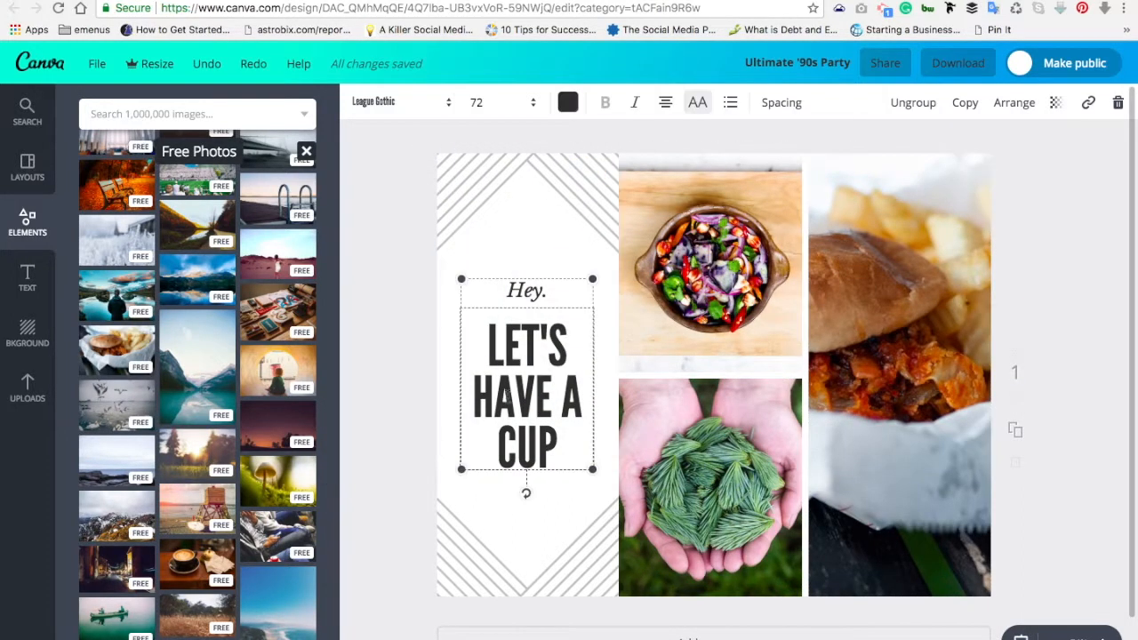
pyautogui.doubleClick(530, 373)
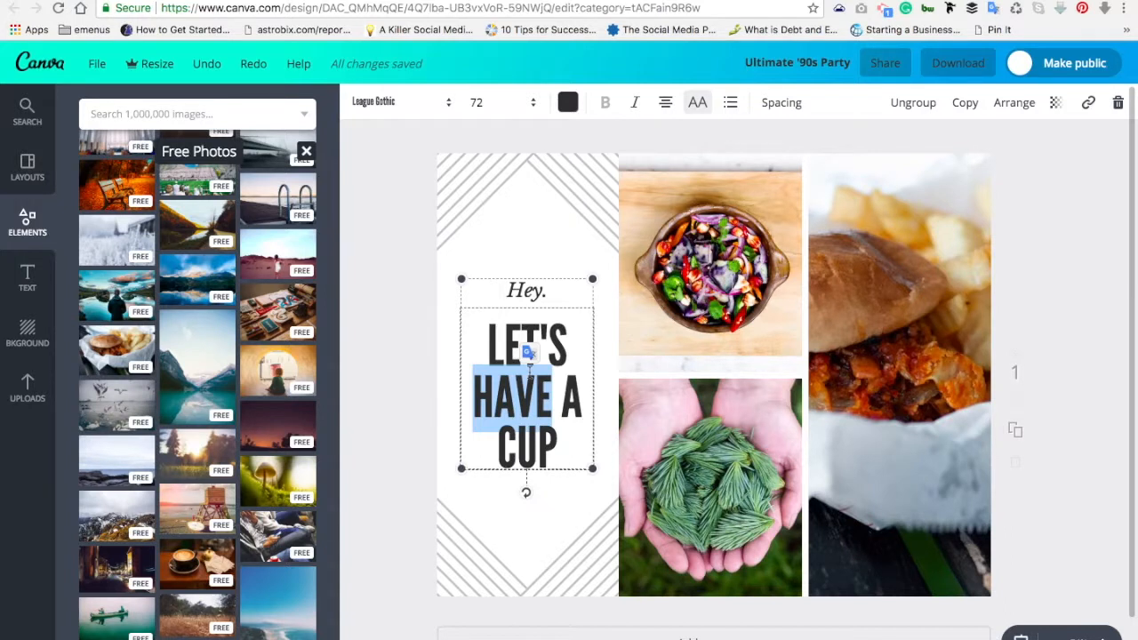
pyautogui.tripleClick(530, 360)
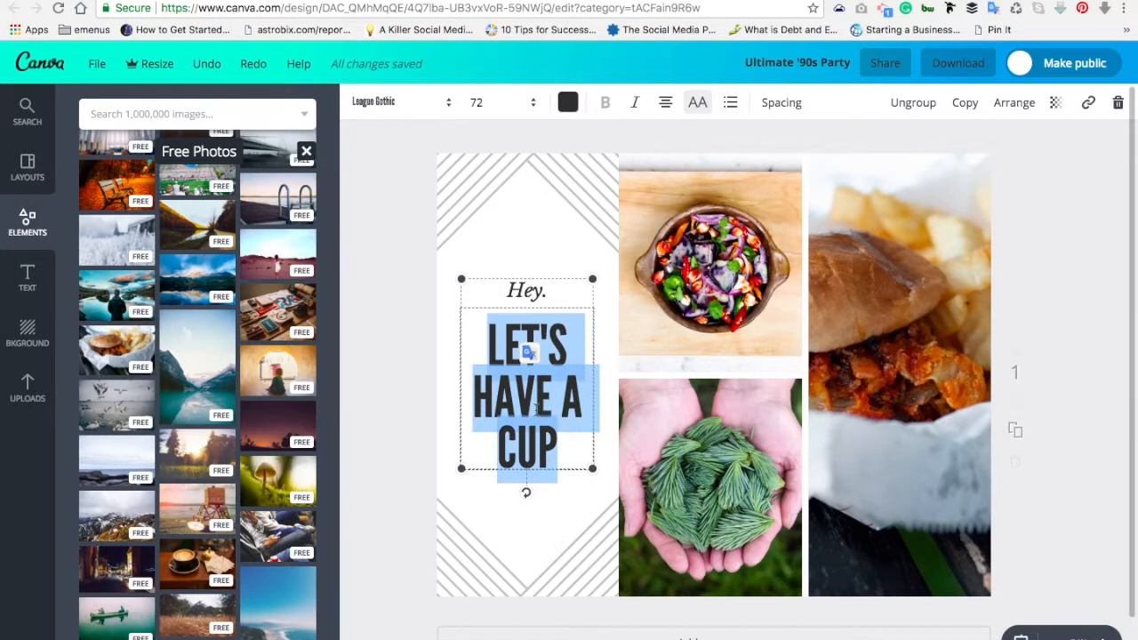
pyautogui.click(552, 435)
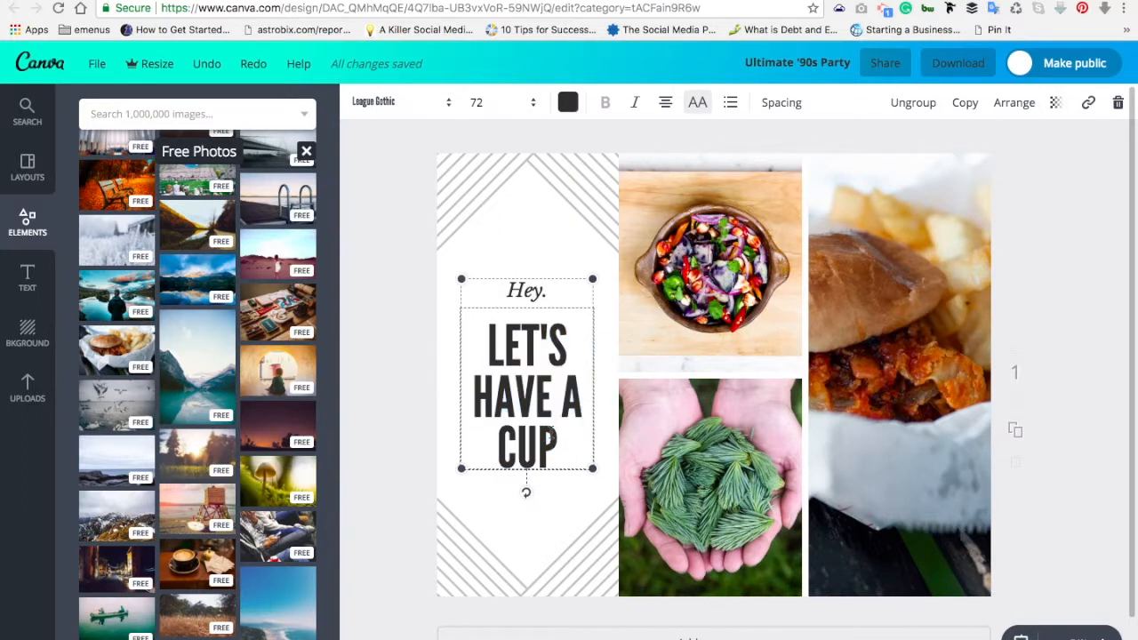
pyautogui.moveTo(567, 435); pyautogui.dragTo(496, 427)
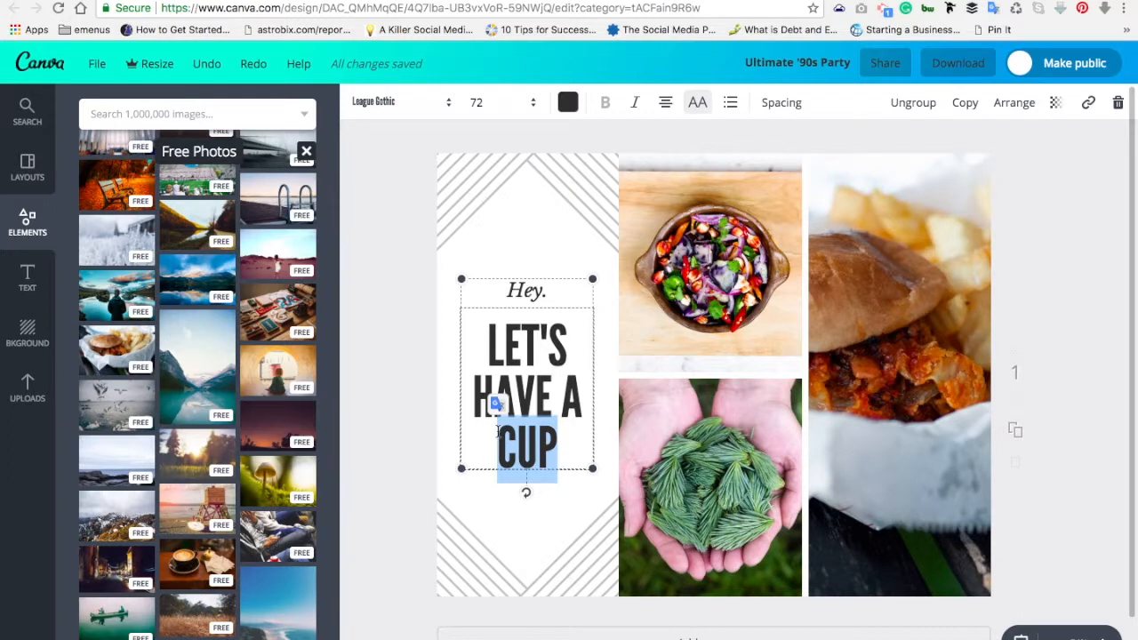
pyautogui.write('BITE')
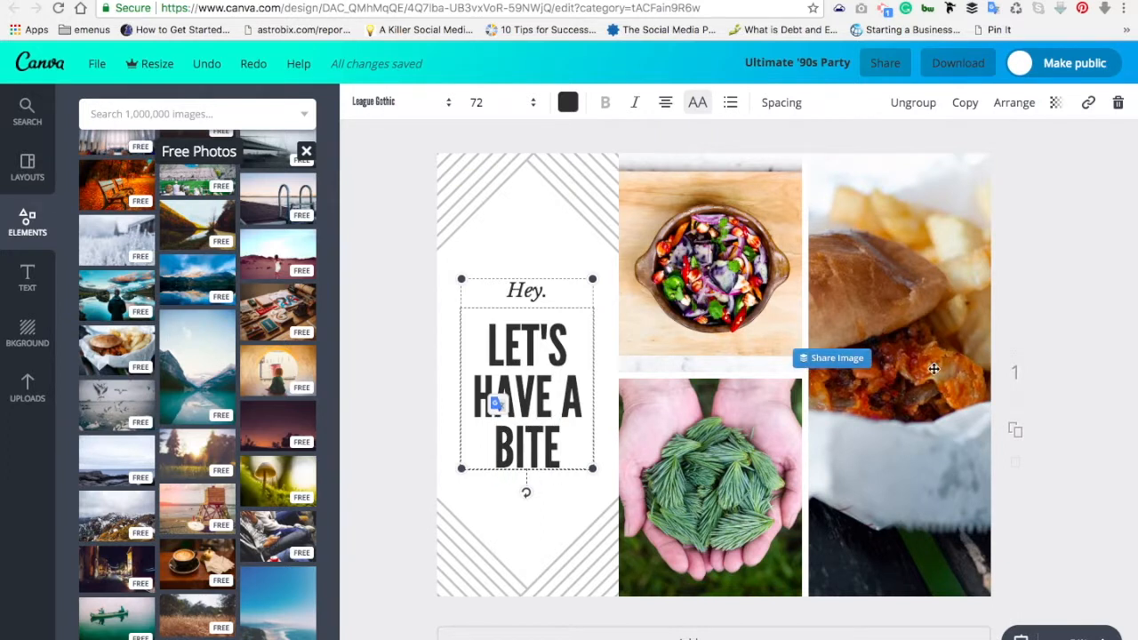
pyautogui.click(1055, 365)
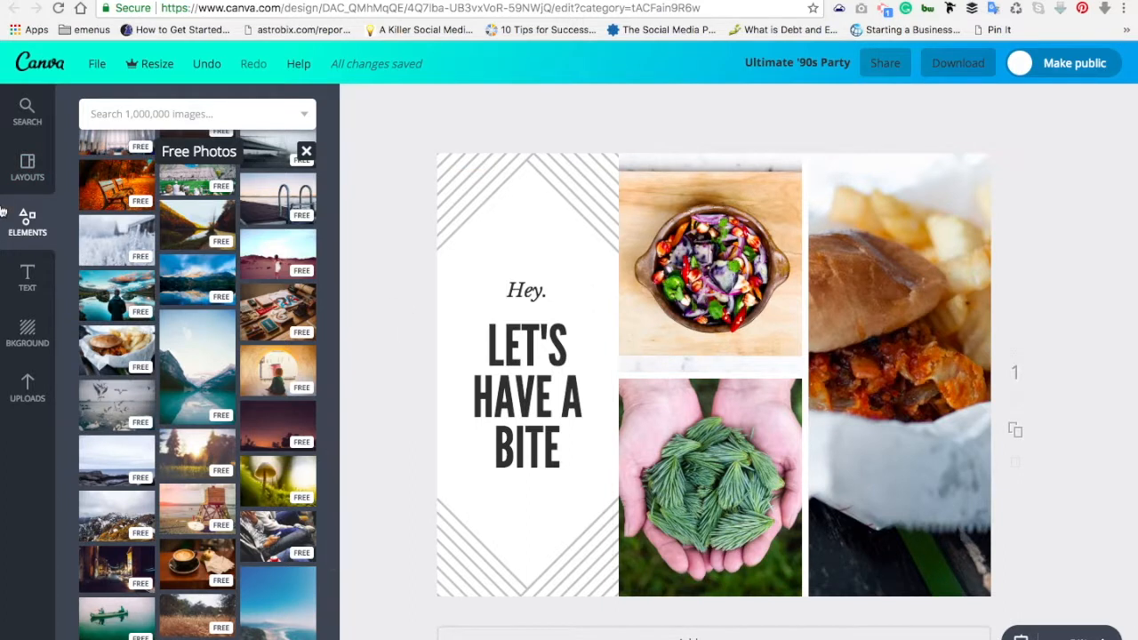
# Step: Open the Grids collection under Elements and scroll through the multi-cell grid layouts
pyautogui.click(26, 184)
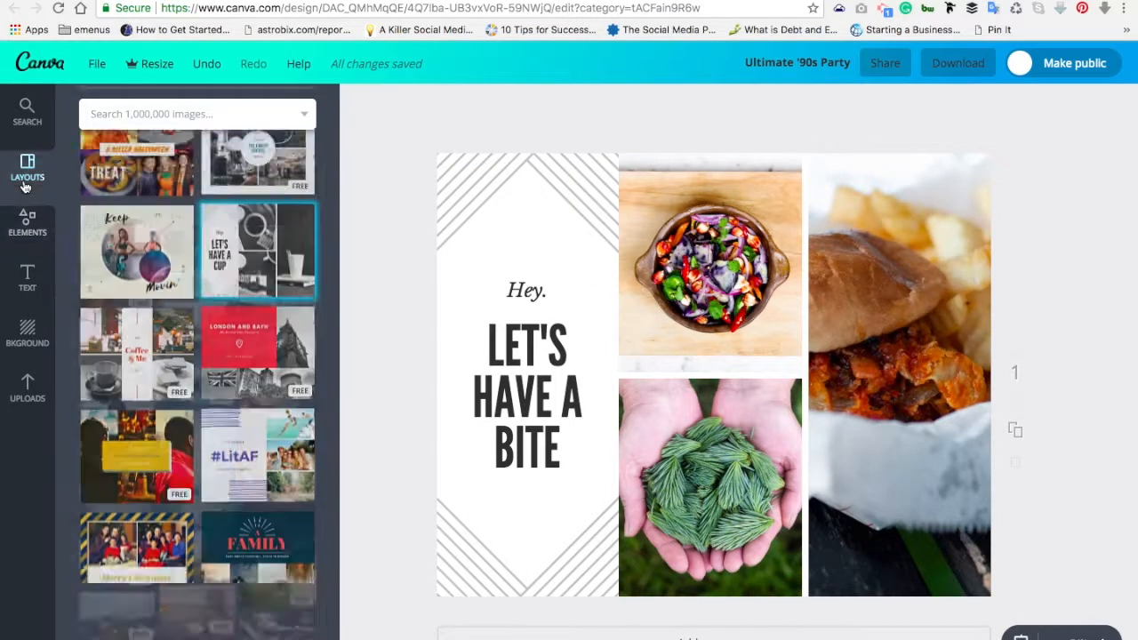
pyautogui.click(27, 223)
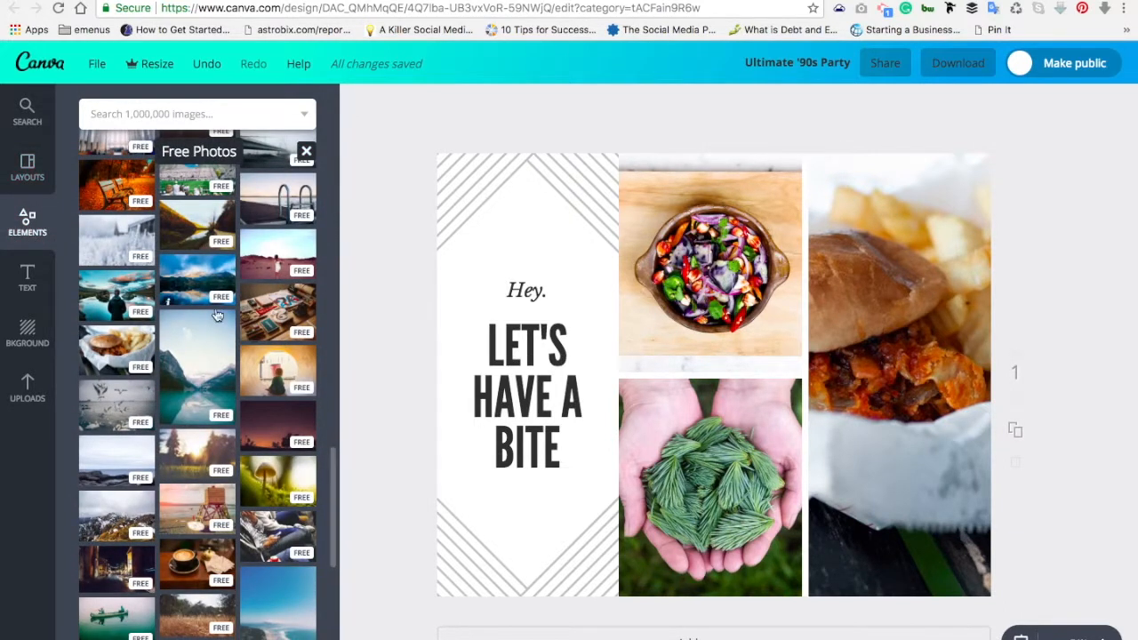
pyautogui.click(306, 153)
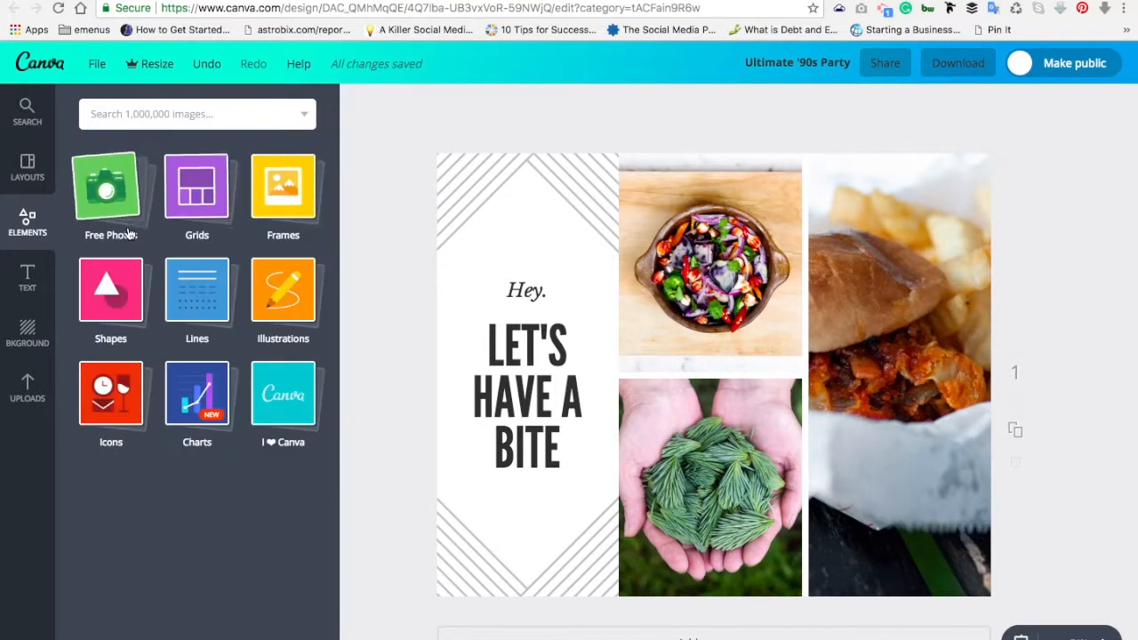
pyautogui.click(178, 208)
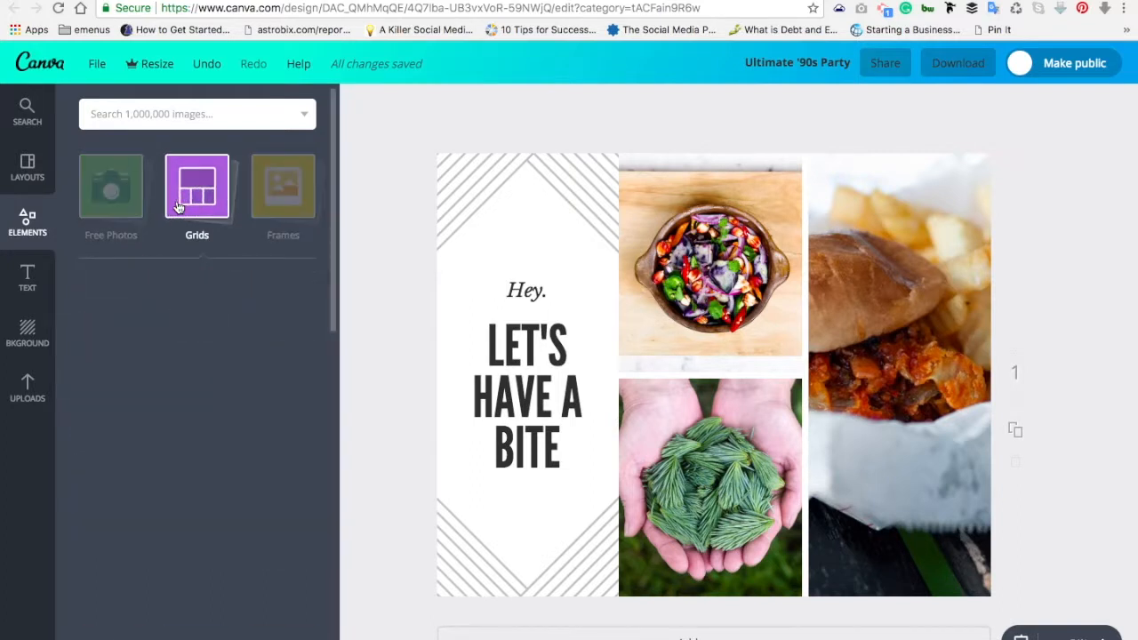
pyautogui.scroll(-5, 181, 386)
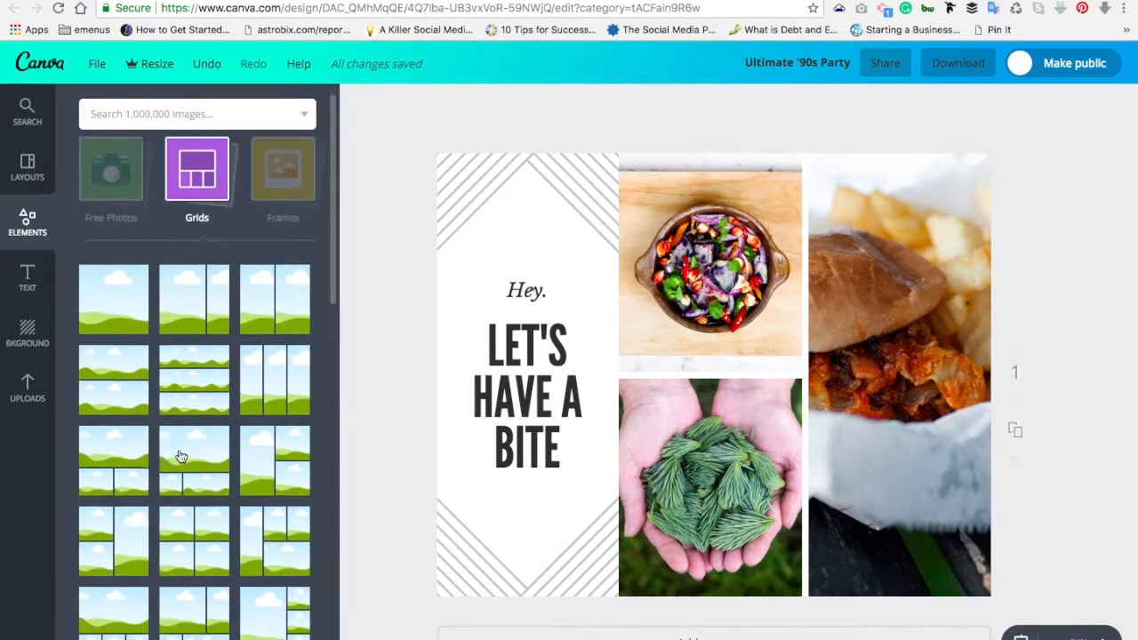
pyautogui.scroll(-5, 178, 456)
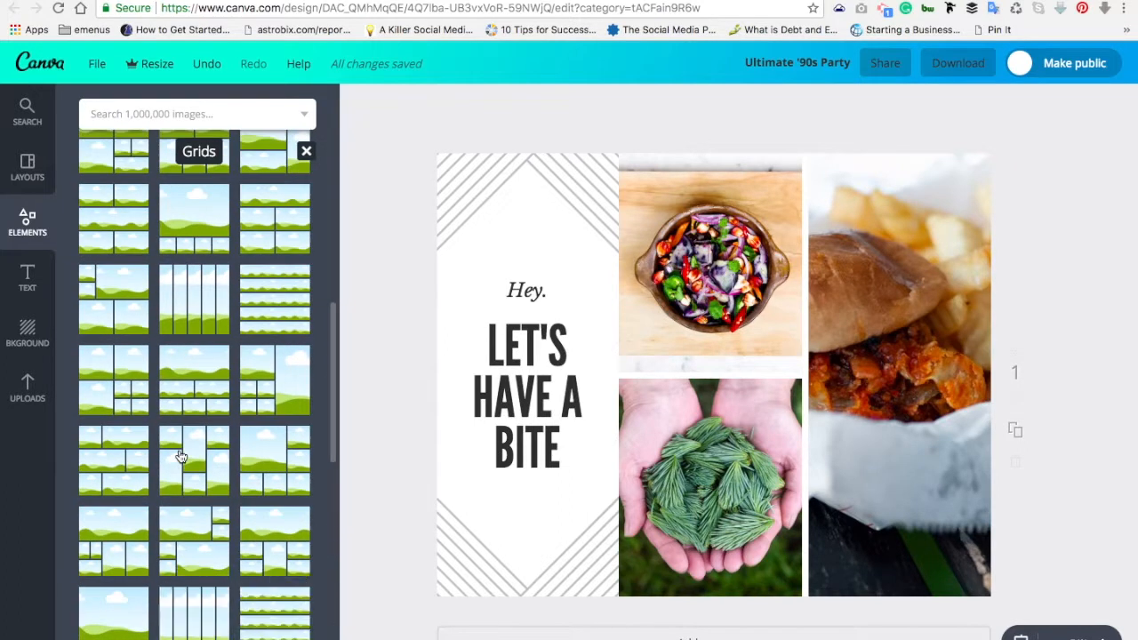
pyautogui.scroll(-10, 195, 485)
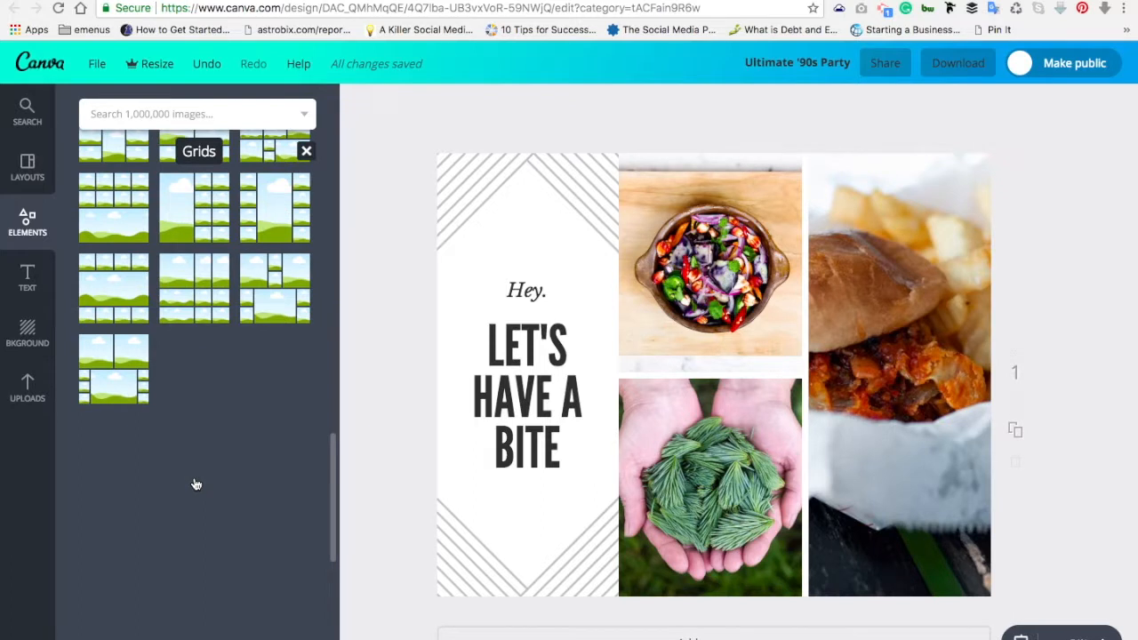
pyautogui.click(136, 381)
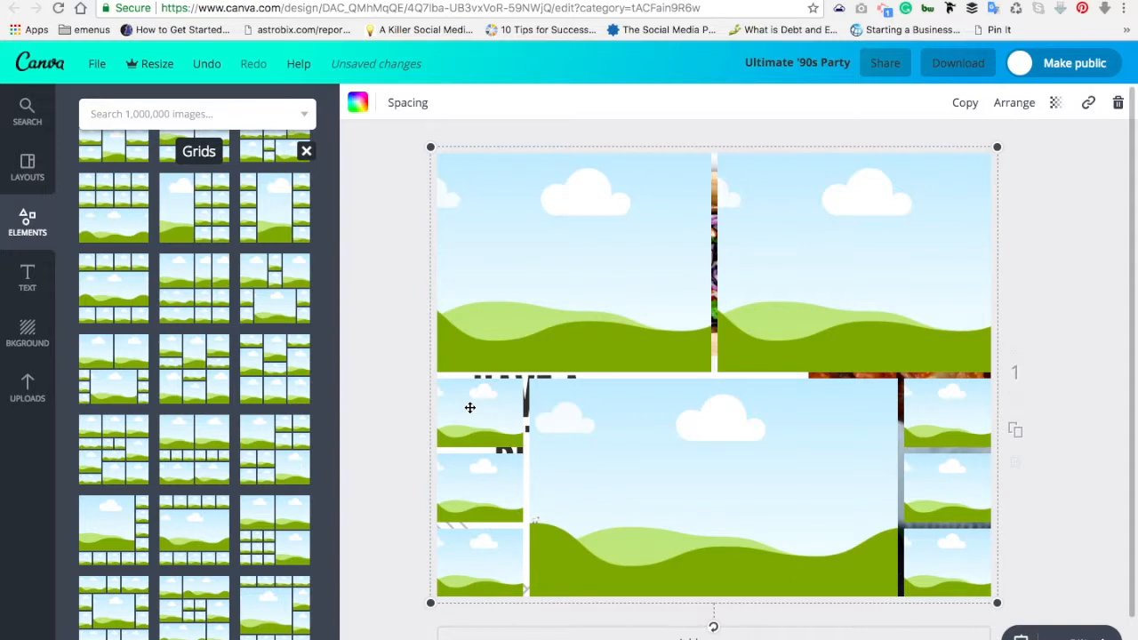
pyautogui.hotkey('ctrl', 'z')
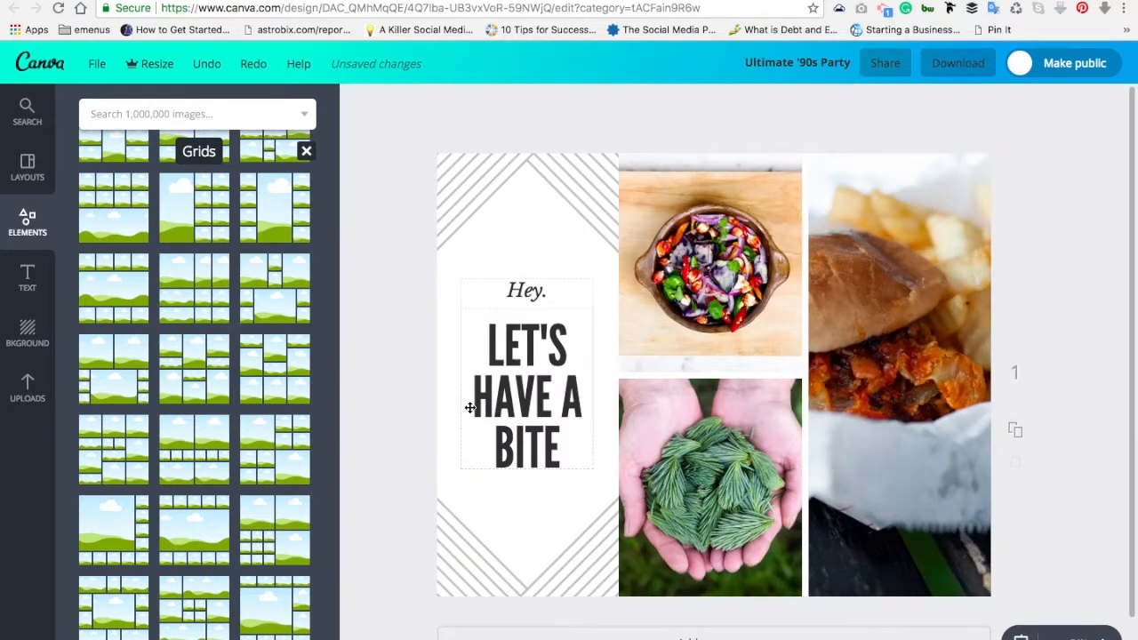
pyautogui.click(137, 472)
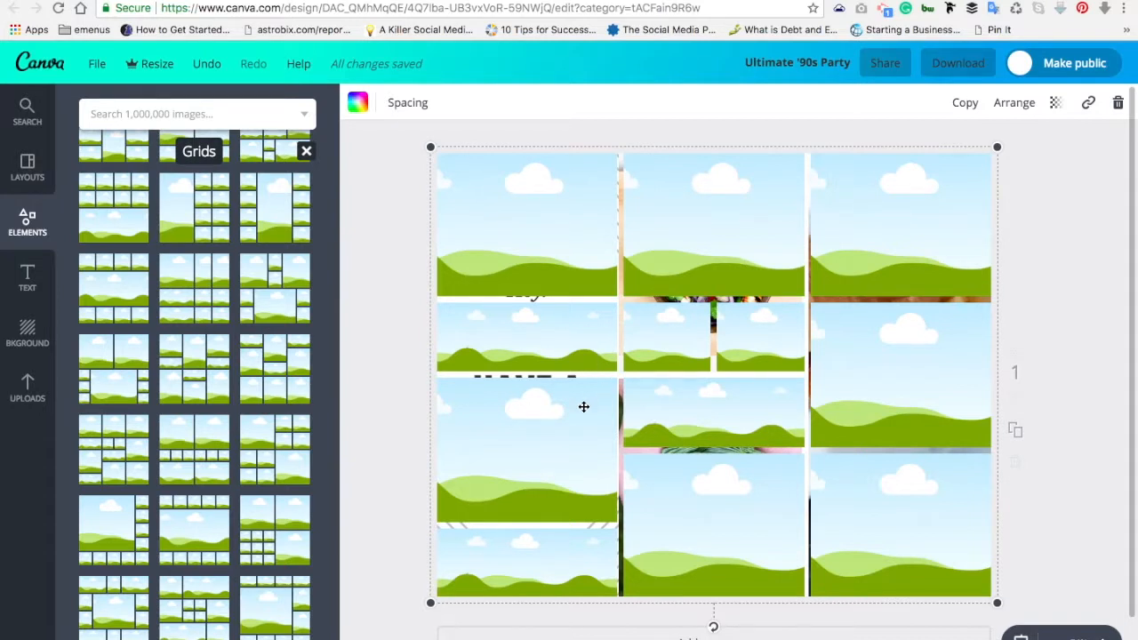
pyautogui.hotkey('ctrl', 'z')
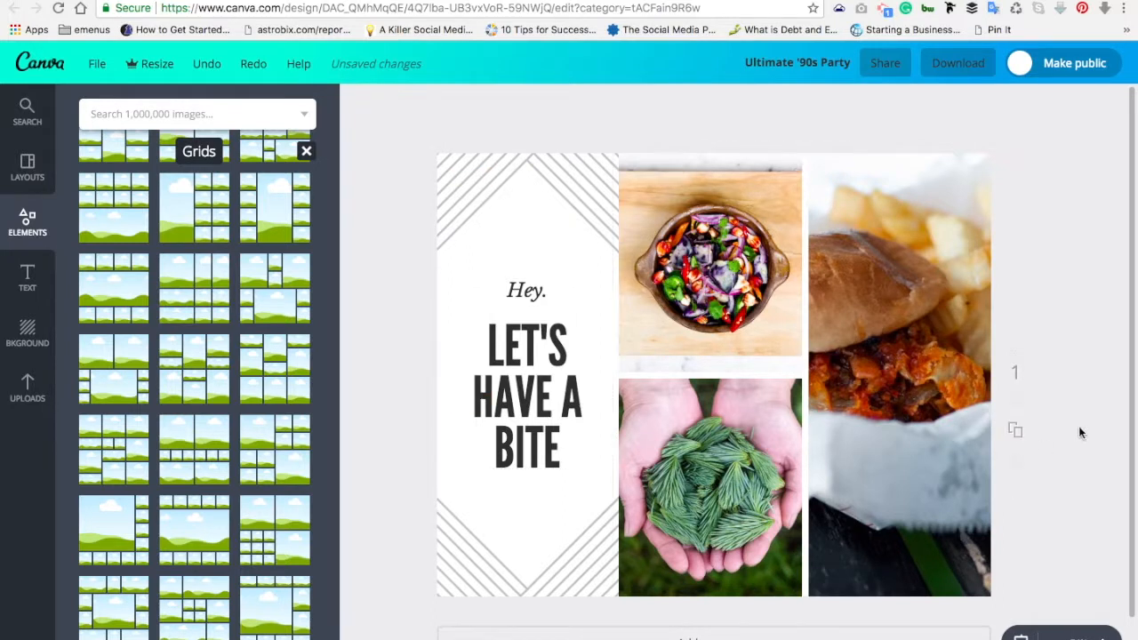
# Step: Download the collage with the file type set to PNG
pyautogui.click(956, 64)
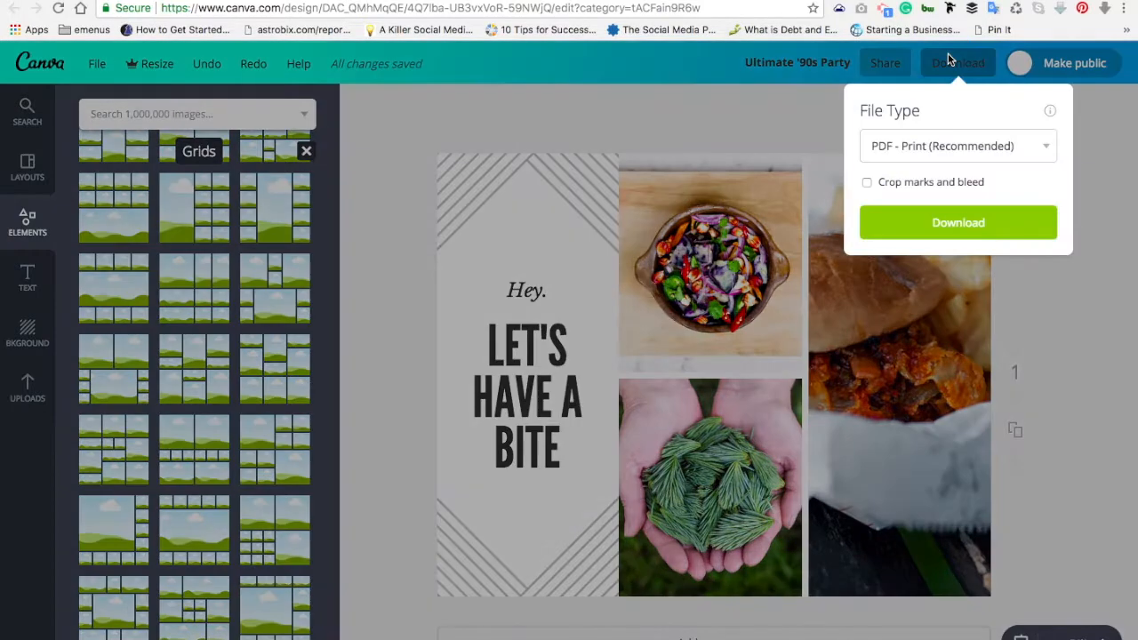
pyautogui.click(929, 156)
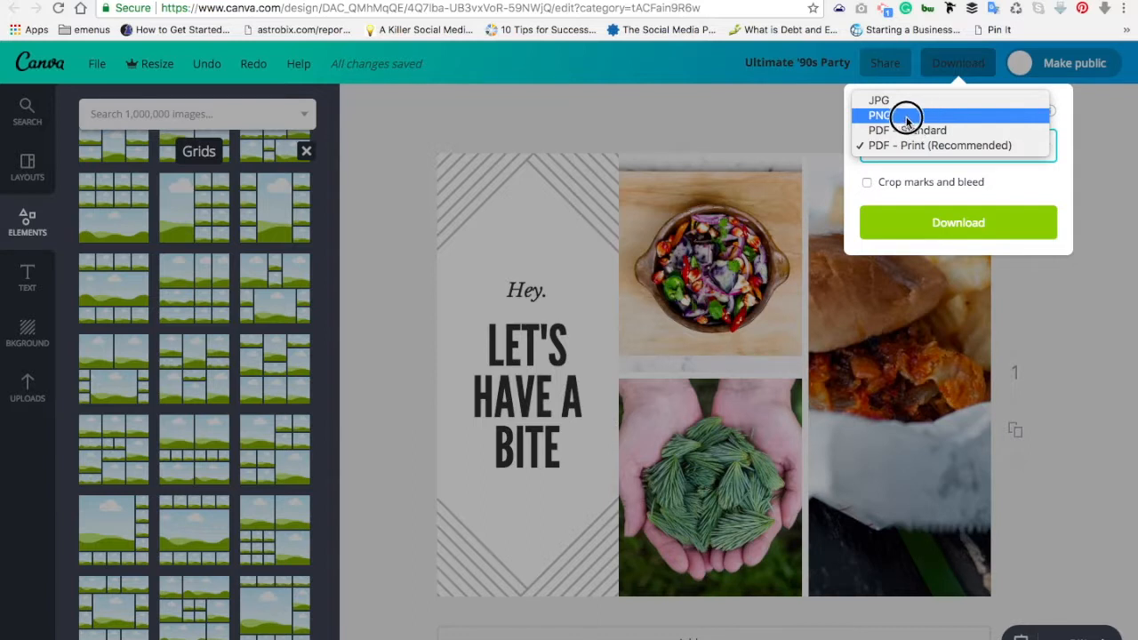
pyautogui.click(903, 118)
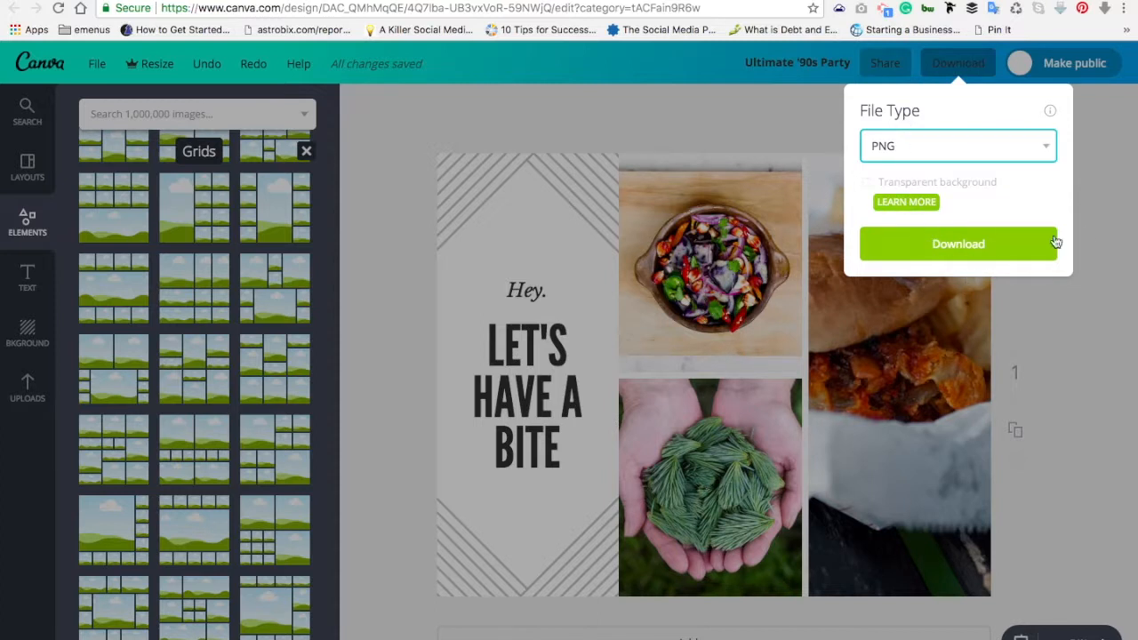
pyautogui.click(1112, 226)
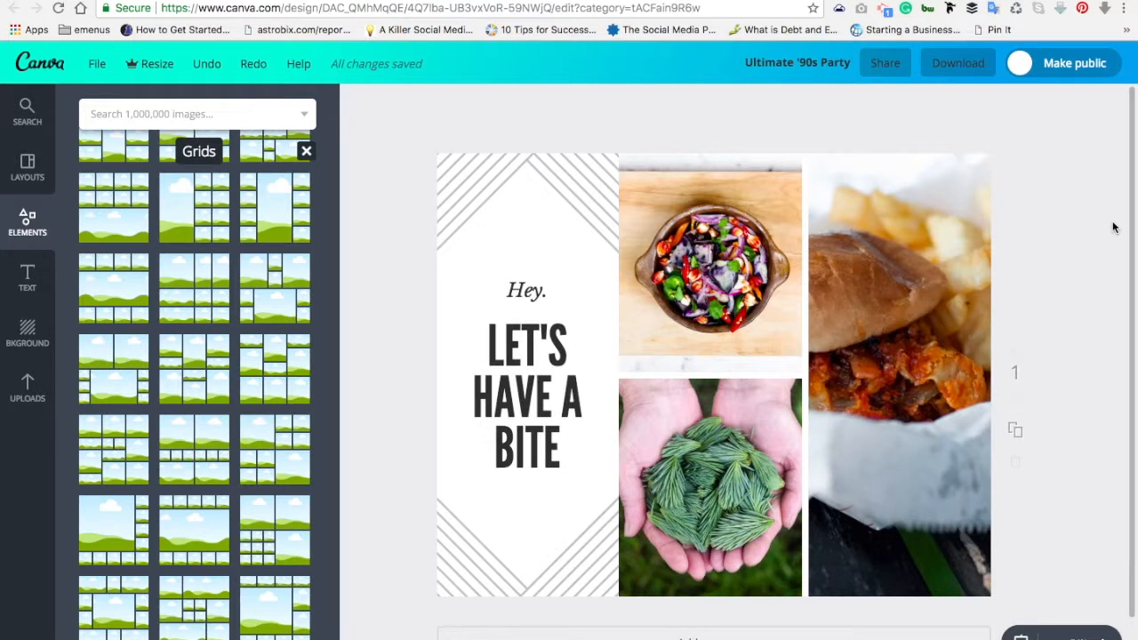